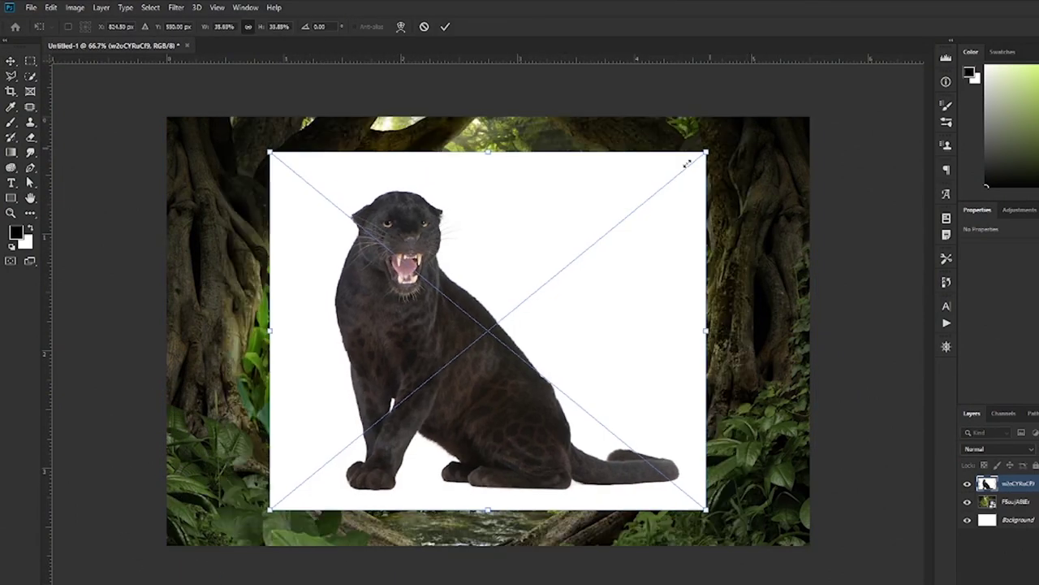
Scale down and reposition the placed jungle image, then commit its transform
drag(726, 132, 687, 167)
drag(552, 305, 611, 333)
key(Return)
key(Return)
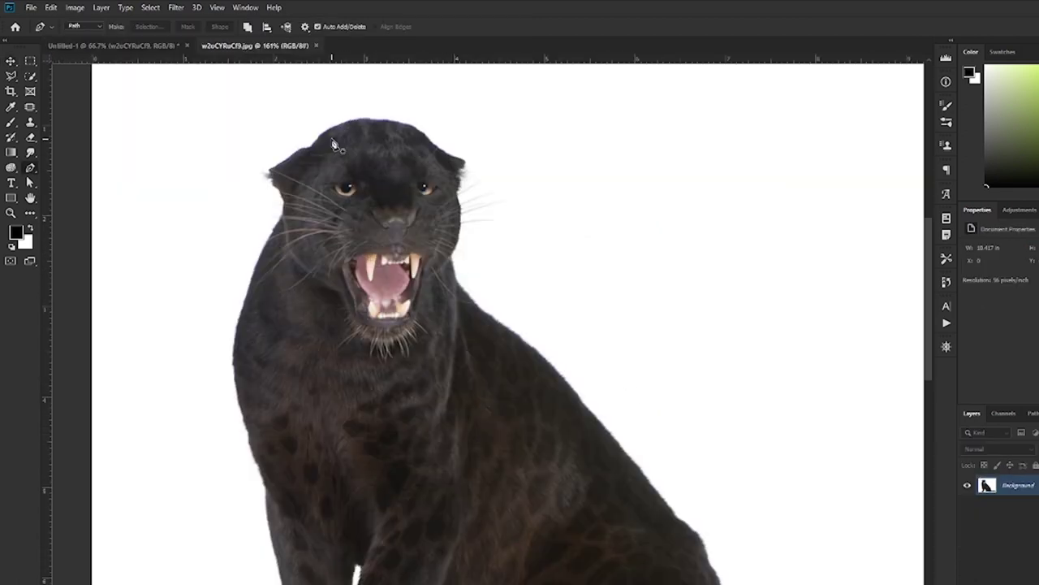
Trace the panther's outline from the top of its head down the neck and back
scroll(333, 145, up, 3)
click(287, 158)
click(419, 97)
click(474, 102)
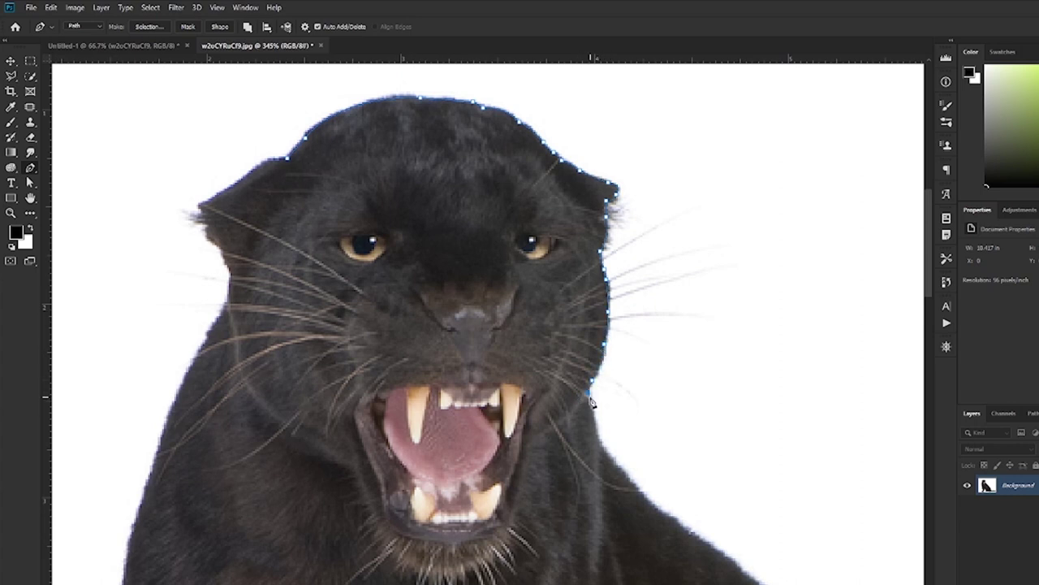
drag(592, 402, 537, 296)
mouse_move(581, 348)
mouse_down()
mouse_move(521, 224)
mouse_move(415, 91)
mouse_up()
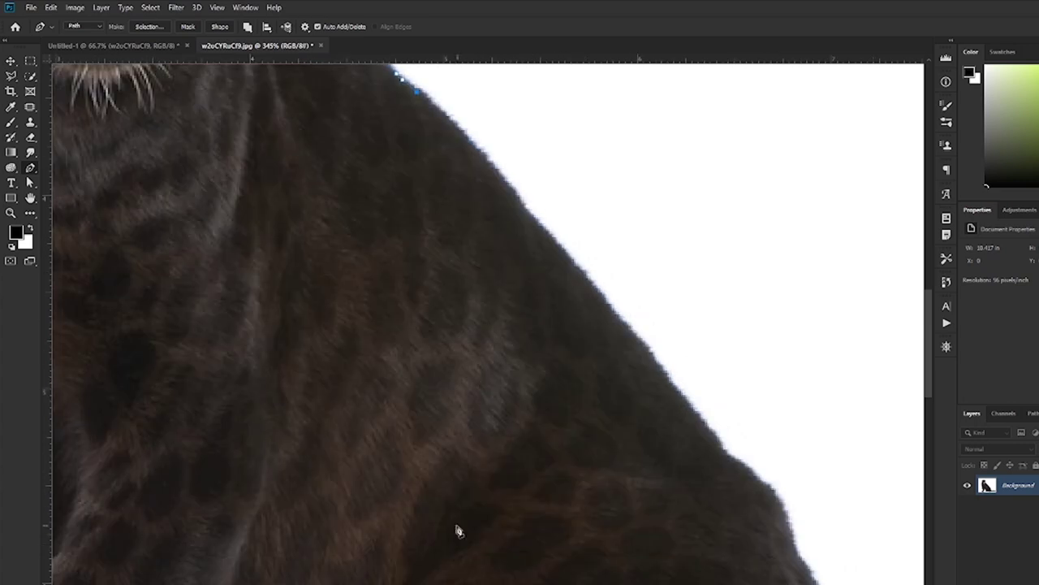
drag(544, 232, 473, 134)
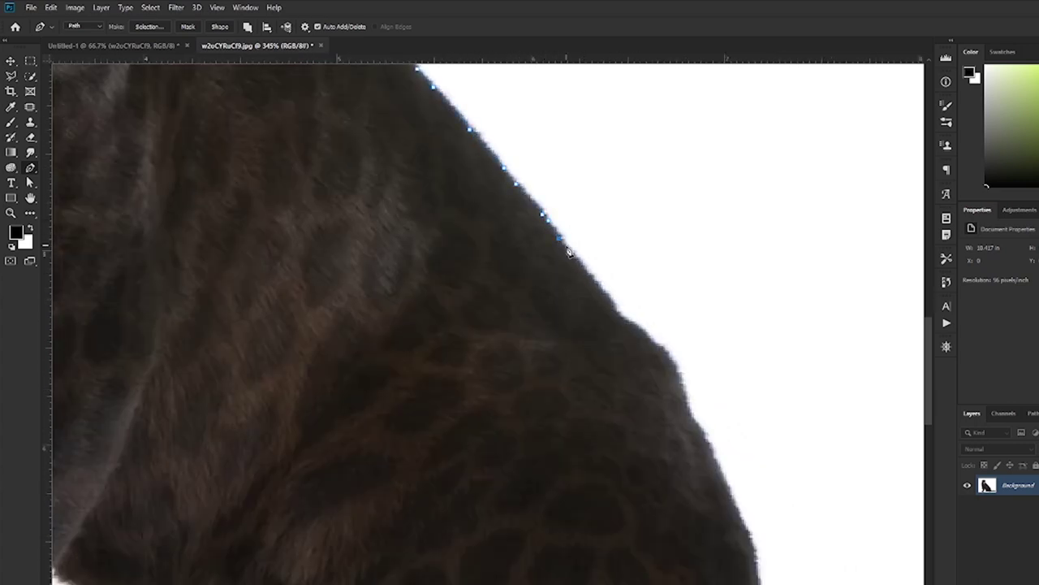
mouse_move(618, 309)
mouse_down()
mouse_move(579, 252)
mouse_move(573, 206)
mouse_up()
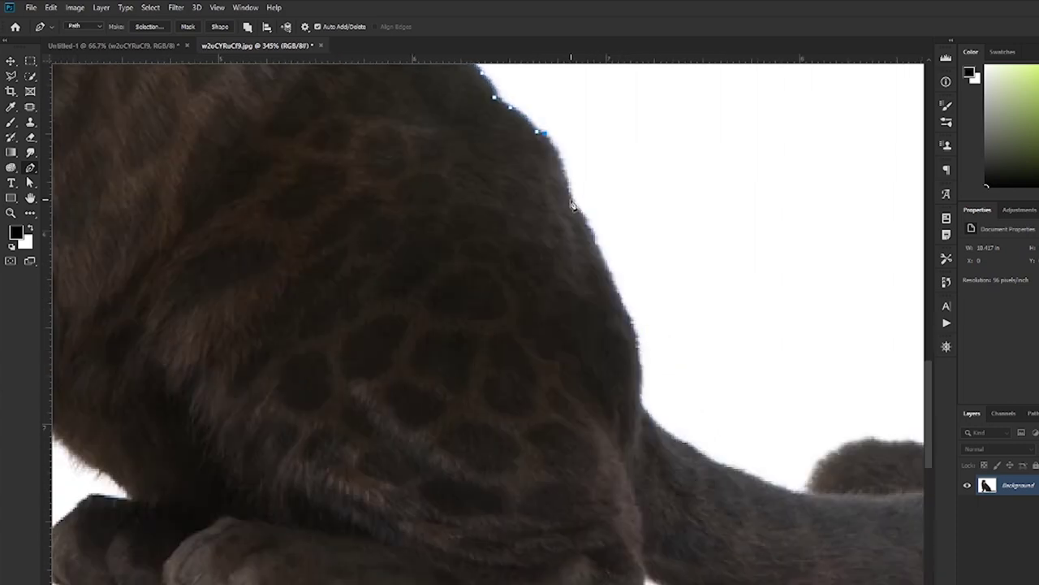
Continue the path around the tail's top edge, tip and underside
drag(624, 256, 572, 246)
drag(570, 303, 557, 241)
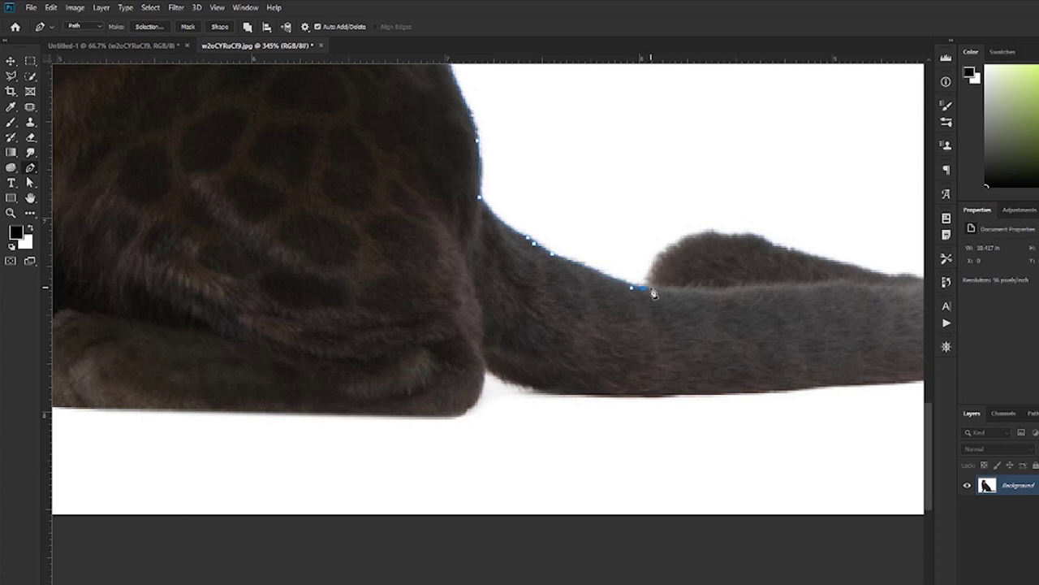
drag(654, 294, 538, 323)
mouse_move(580, 265)
mouse_down()
mouse_move(627, 268)
mouse_move(563, 211)
mouse_up()
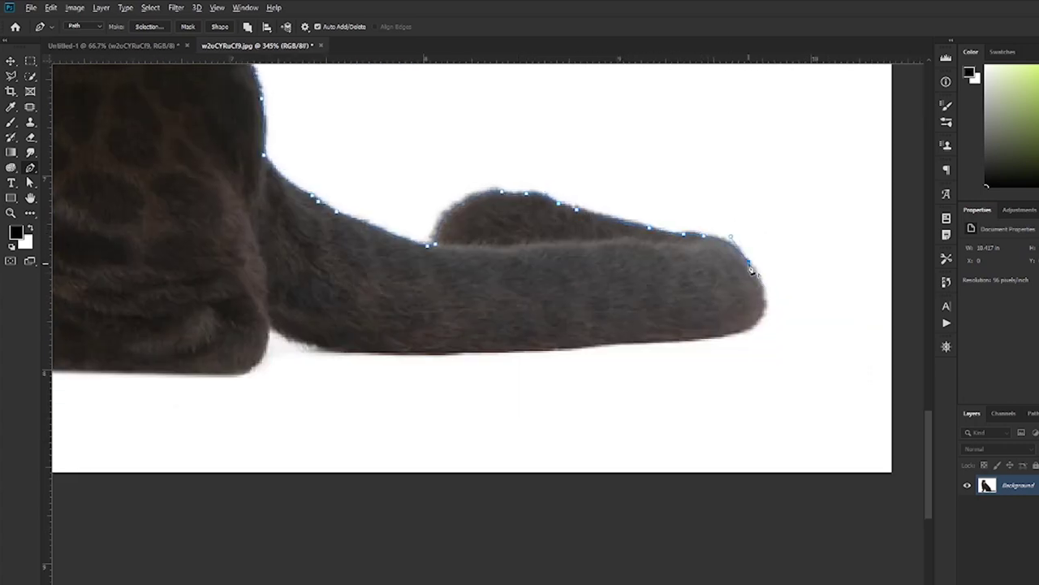
drag(749, 270, 716, 200)
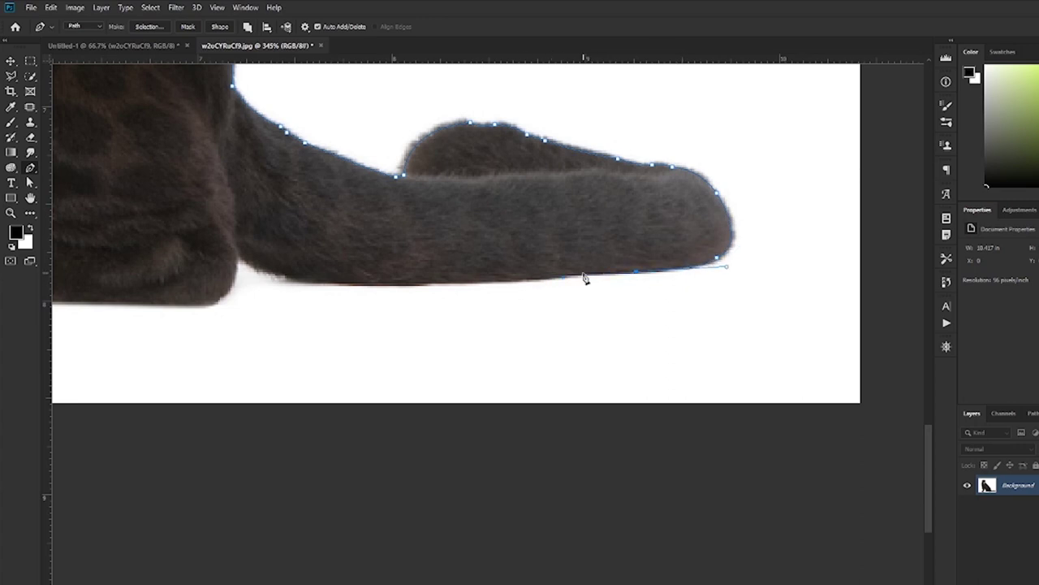
scroll(583, 279, left, 5)
click(553, 266)
click(480, 239)
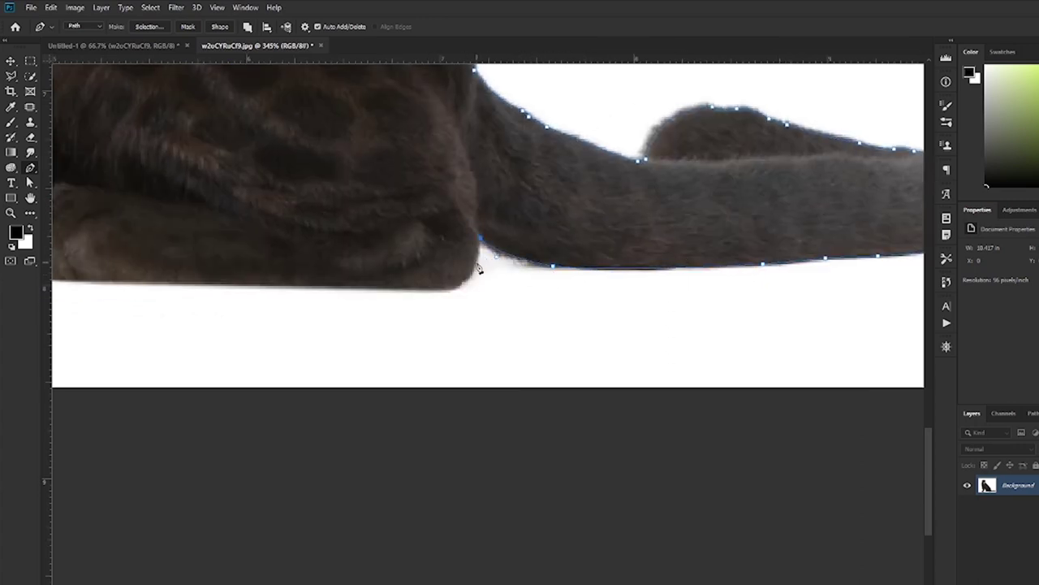
Extend the path to the front paw's tip and up its top edge
scroll(439, 290, left, 4)
scroll(487, 313, left, 5)
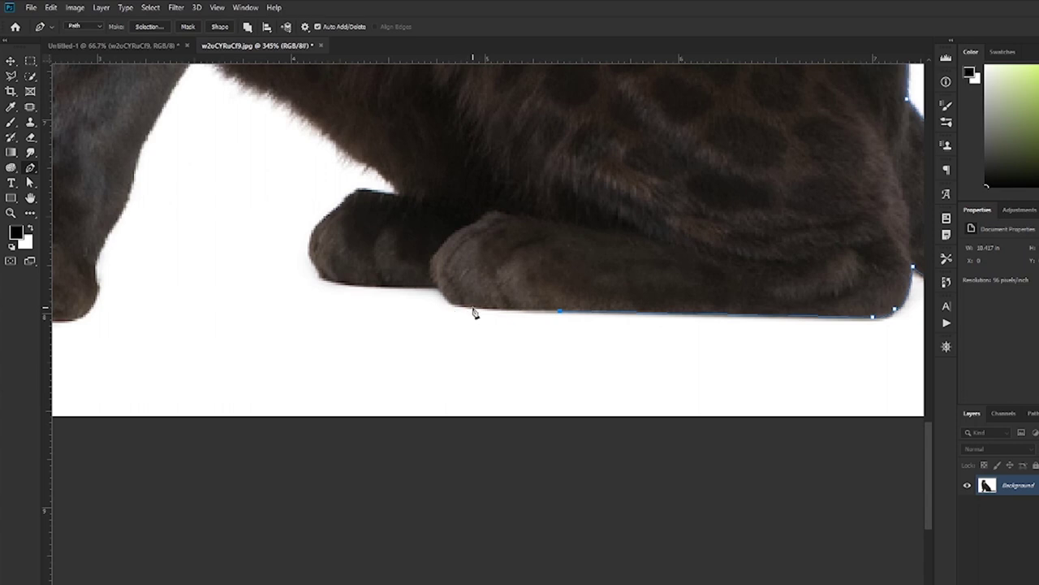
scroll(441, 292, left, 2)
scroll(441, 293, up, 1)
click(415, 305)
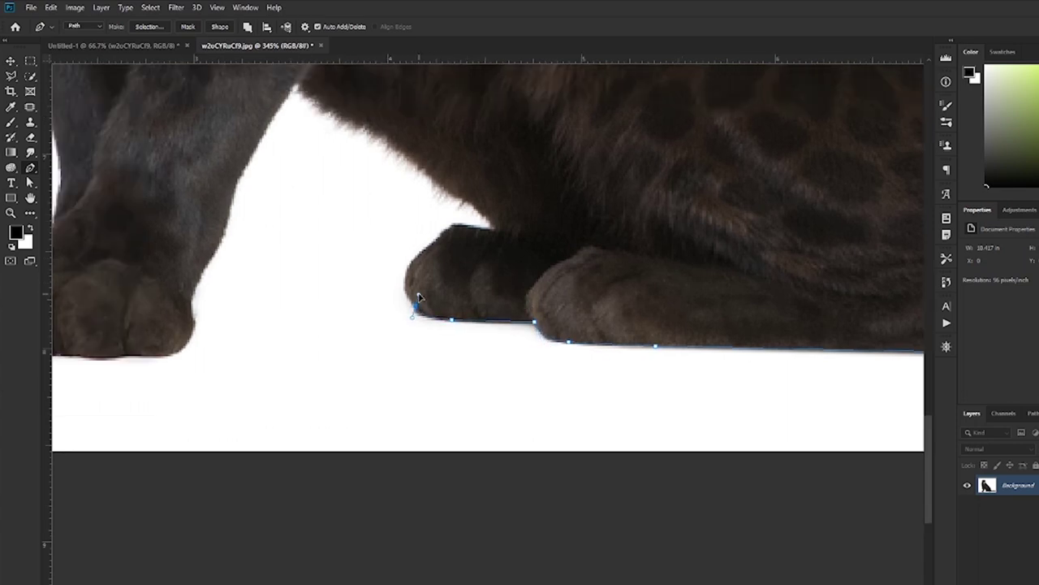
click(467, 231)
scroll(496, 238, up, 2)
scroll(511, 260, left, 1)
Add path anchors along the leg edge and around the paw's bottom and left edge
click(305, 180)
scroll(305, 182, left, 3)
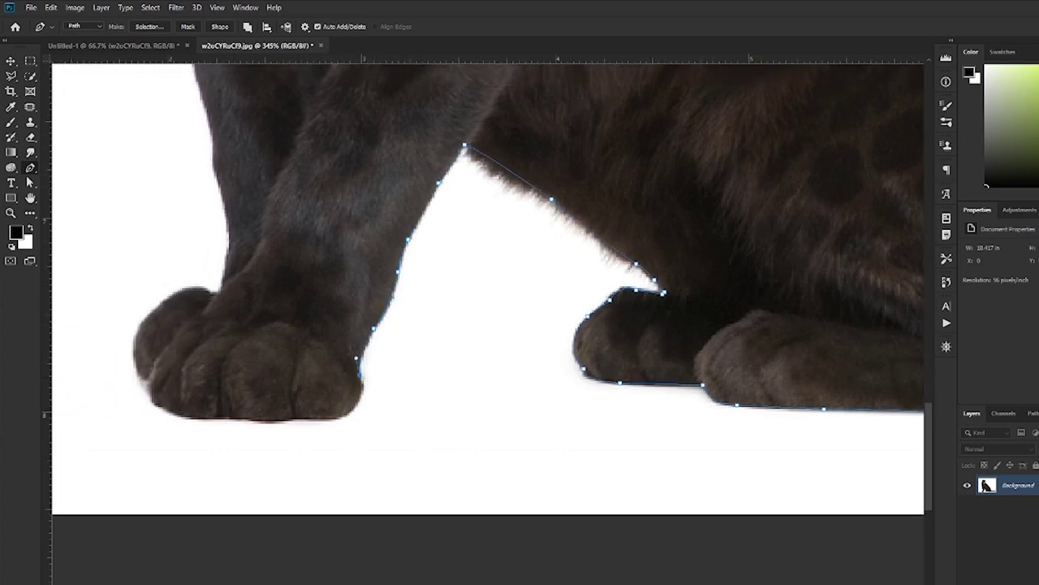
drag(345, 420, 302, 423)
scroll(357, 422, left, 4)
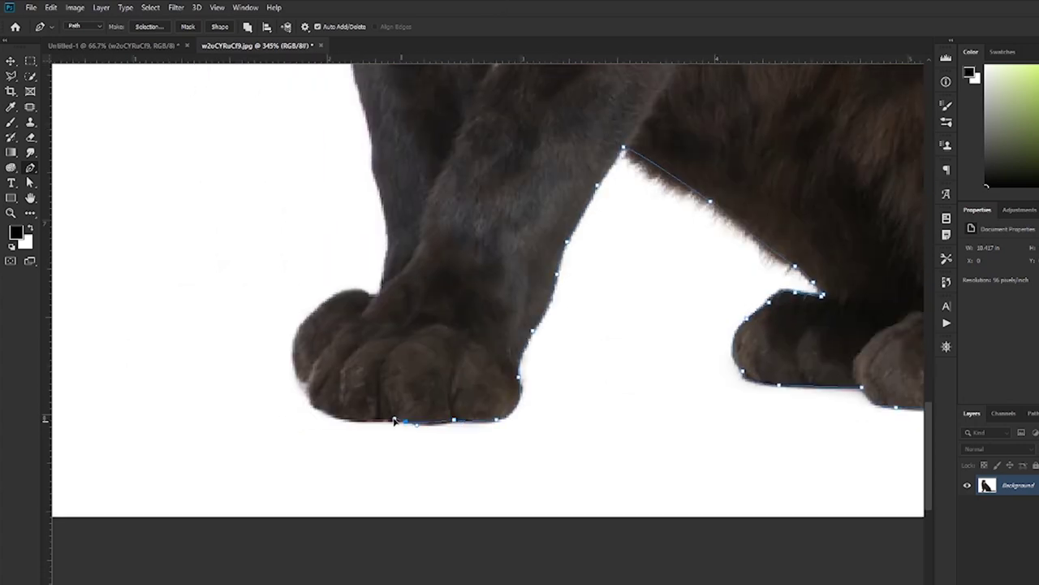
scroll(326, 416, up, 2)
scroll(327, 416, left, 2)
click(398, 343)
Carry the panther path up the leg edge toward the chest and head
scroll(422, 355, up, 4)
scroll(388, 431, right, 1)
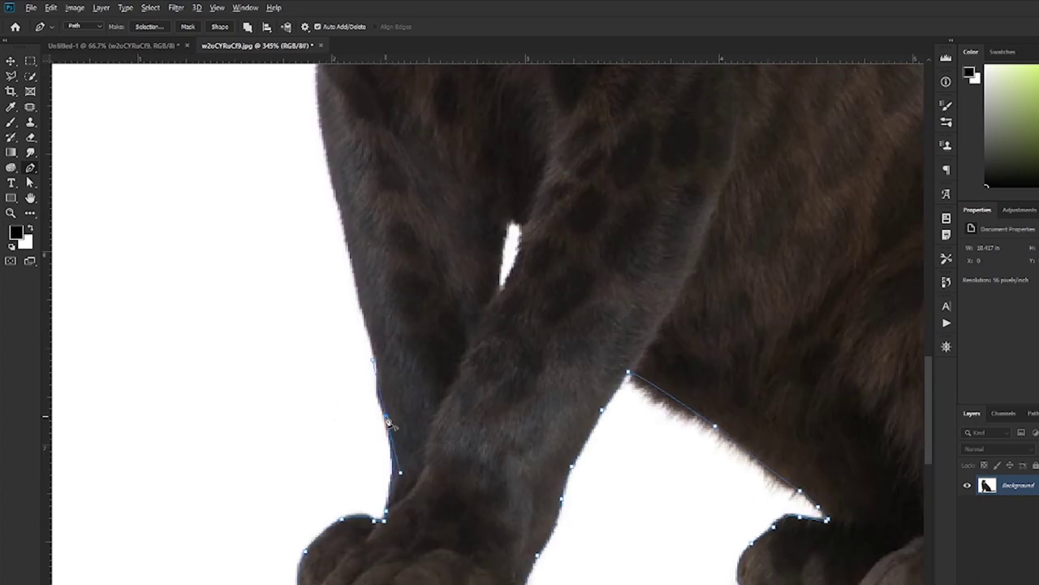
scroll(388, 422, up, 3)
scroll(388, 422, up, 3)
scroll(382, 406, up, 2)
drag(368, 435, 369, 381)
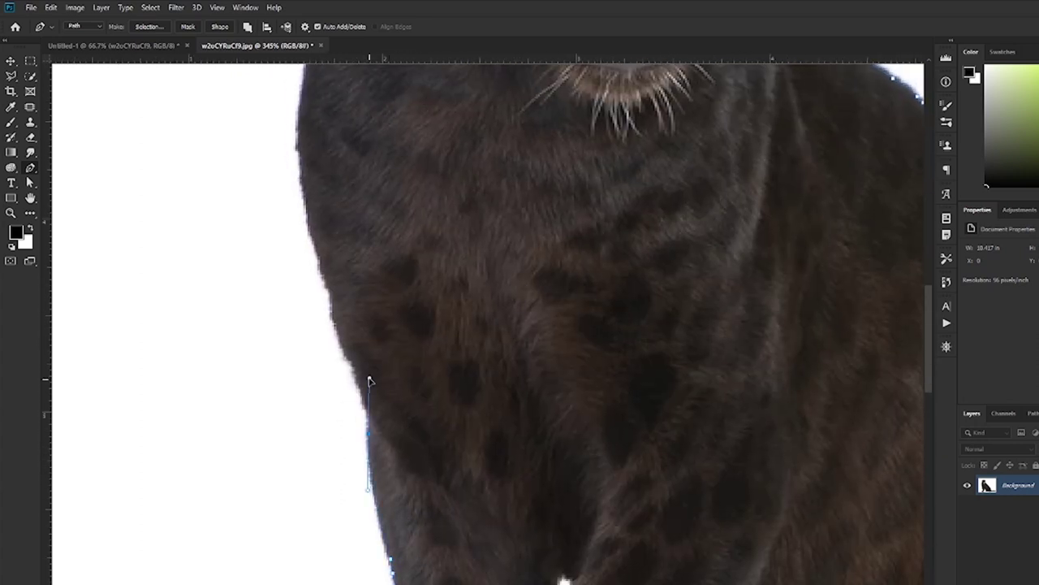
scroll(355, 497, up, 3)
scroll(337, 435, up, 2)
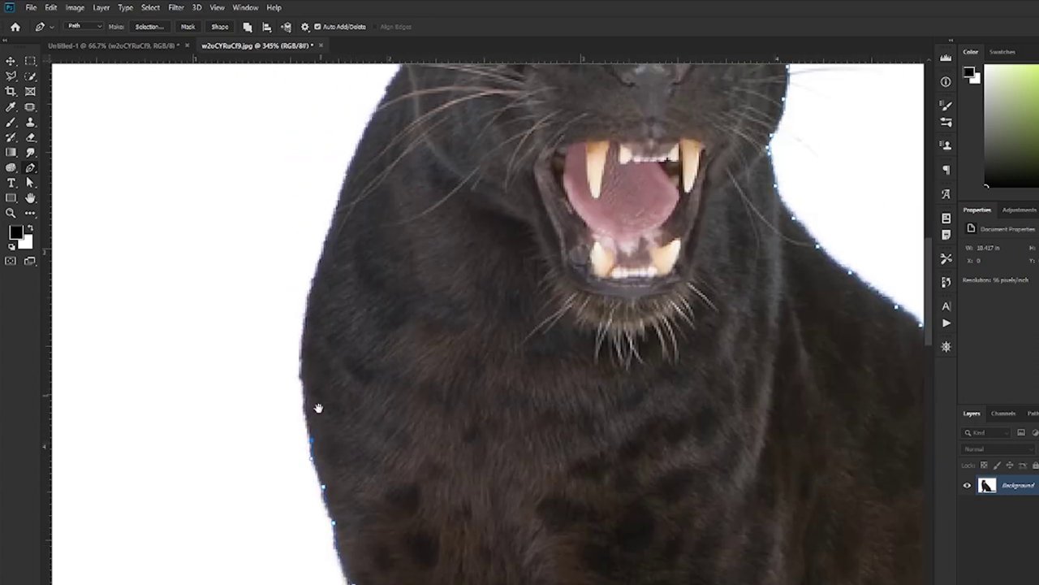
scroll(315, 409, up, 4)
drag(296, 419, 326, 354)
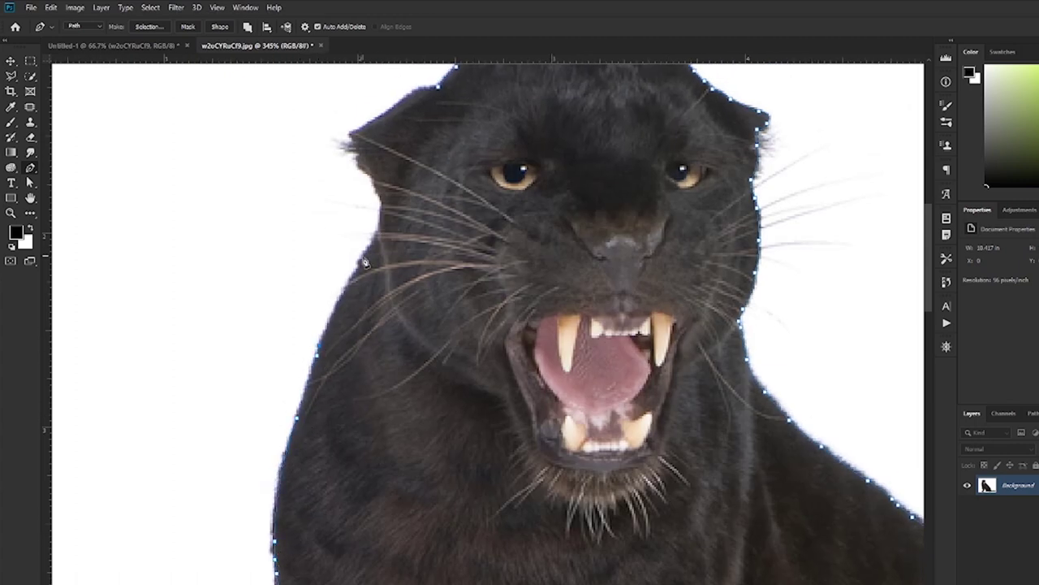
scroll(385, 236, up, 4)
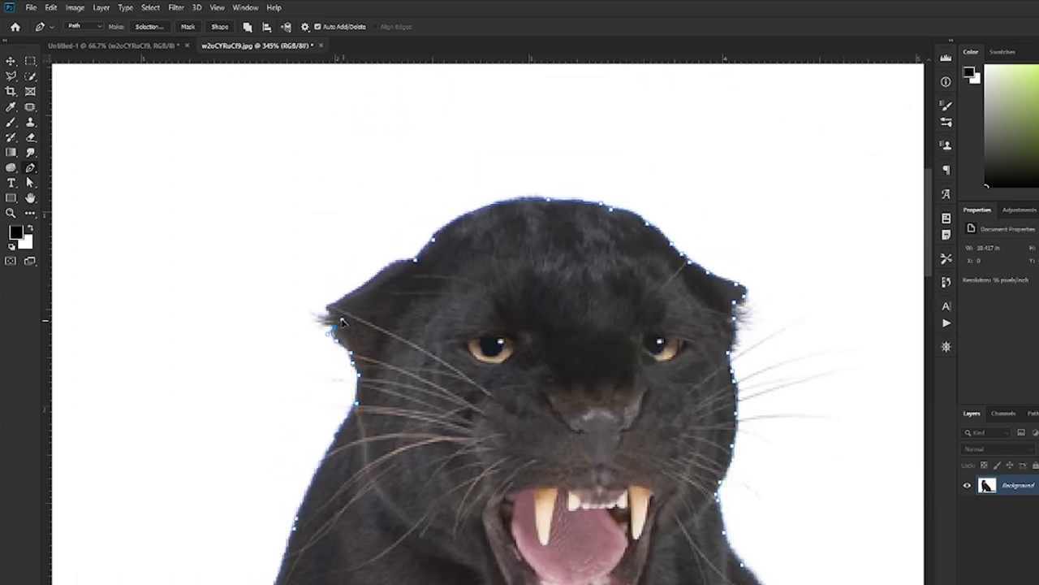
scroll(341, 322, up, 2)
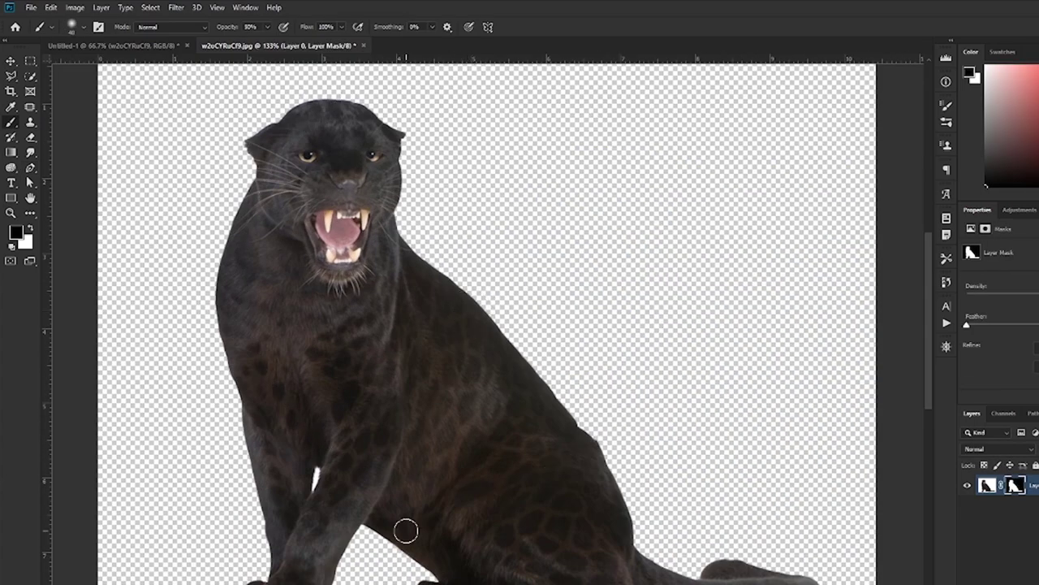
scroll(406, 531, up, 4)
Paint white on the mask to refine the belly edge, with brush flow lowered to 38%
key(x)
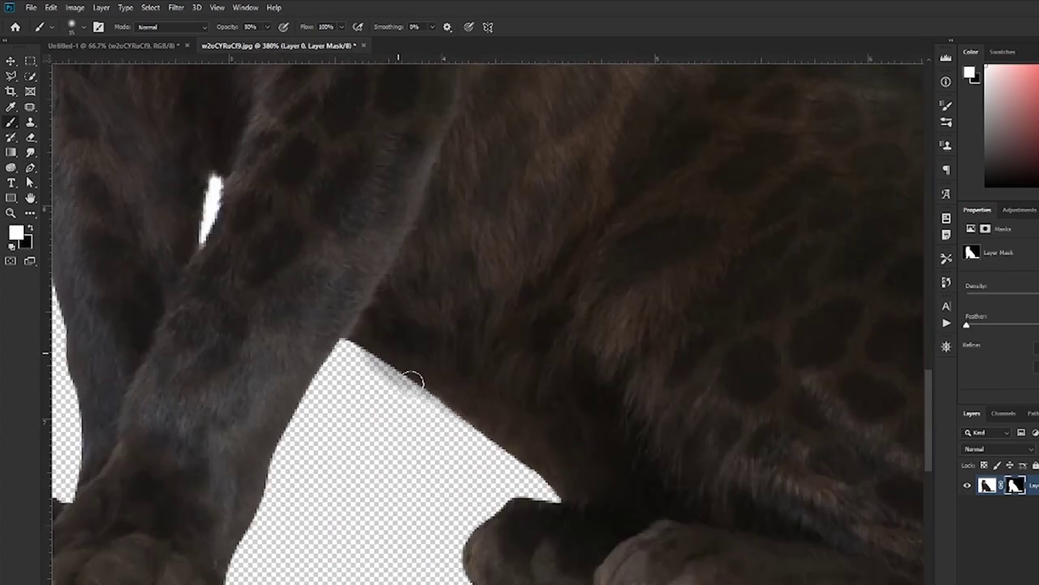
scroll(447, 401, up, 1)
drag(366, 336, 598, 478)
drag(364, 329, 582, 531)
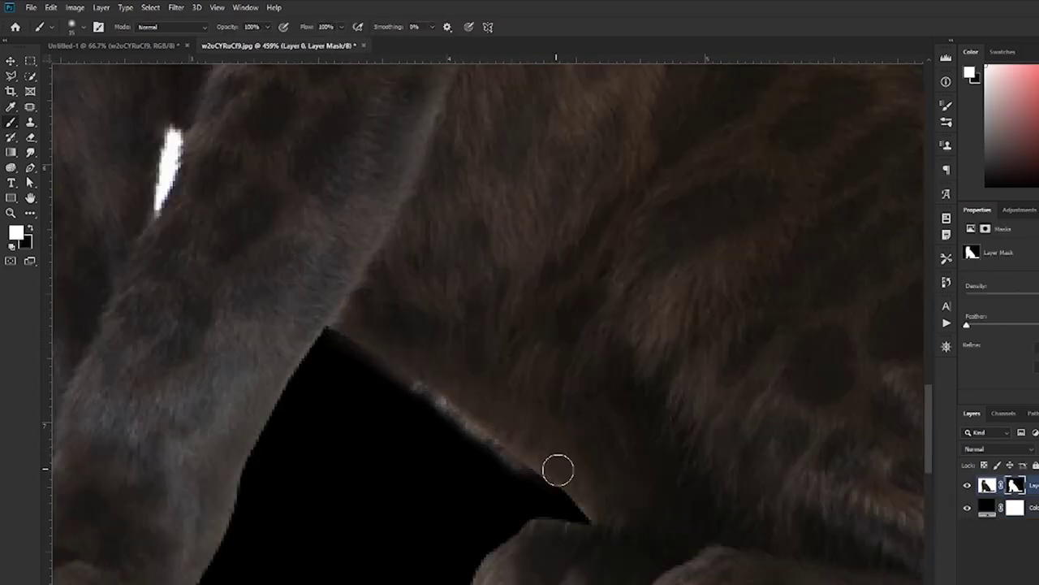
key(shift+3)
key(shift+8)
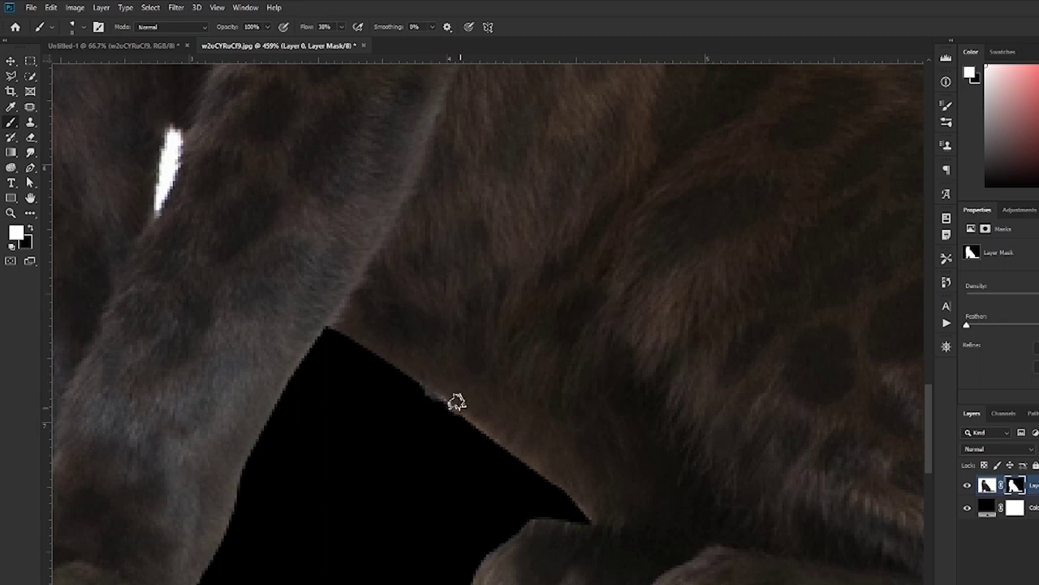
drag(420, 374, 583, 521)
Touch up the mask switching between black and white, then select the traced leg-gap path
key(x)
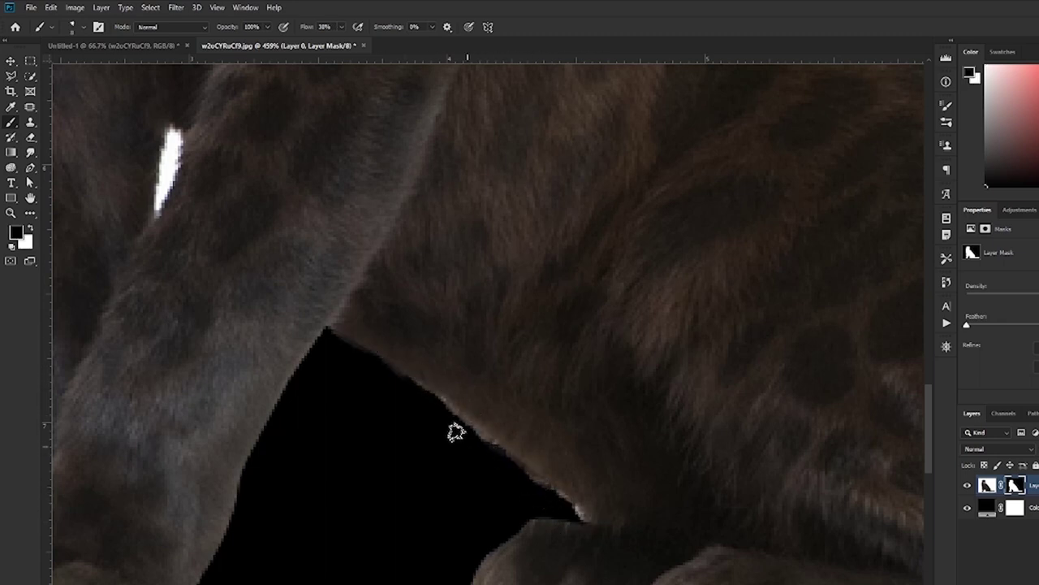
key(x)
scroll(380, 363, down, 4)
key(x)
key(x)
scroll(501, 395, up, 2)
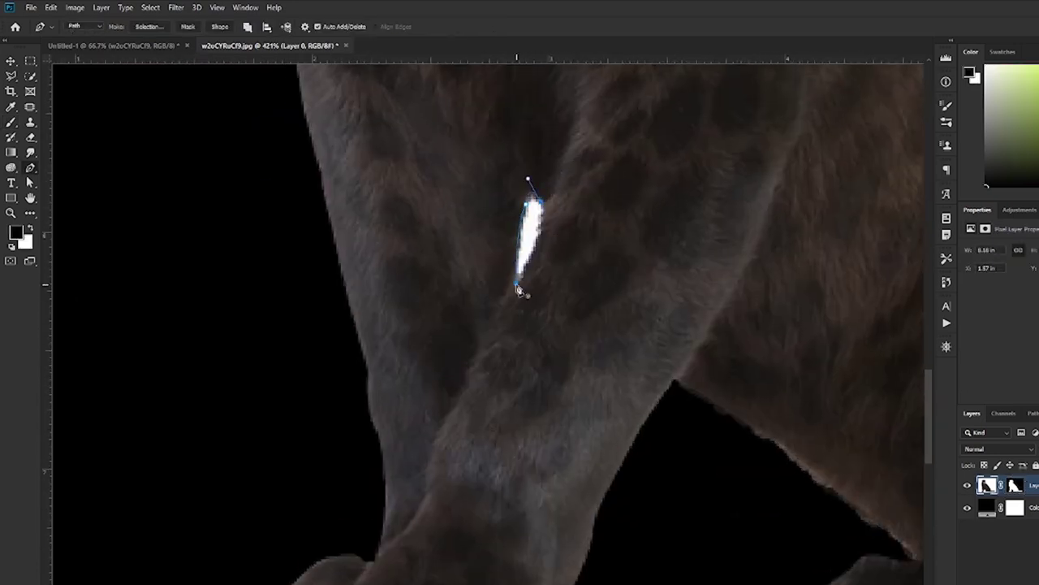
key(ctrl+Return)
Mask out the white gap between the legs and move the panther down onto the rocks
key(b)
click(499, 265)
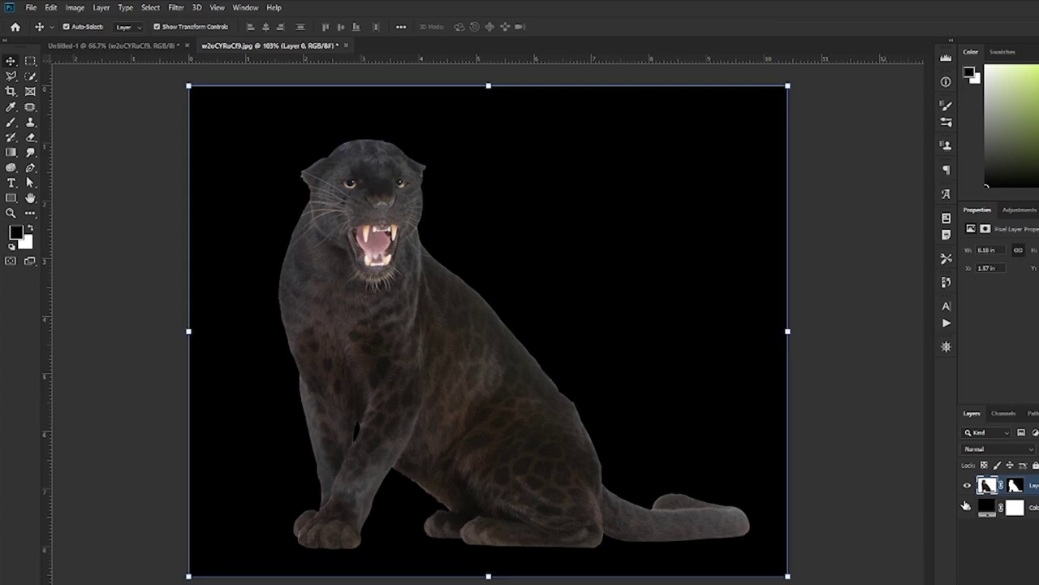
drag(568, 266, 587, 333)
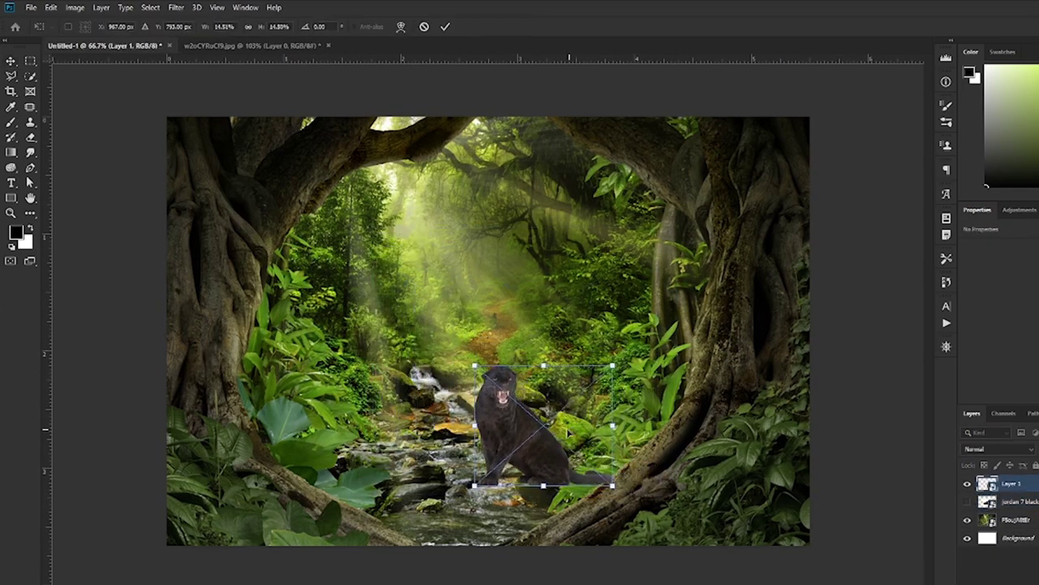
key(Return)
Scale the panther down onto the left rocks and warp its tail side to fit them
scroll(587, 333, up, 3)
key(ctrl+t)
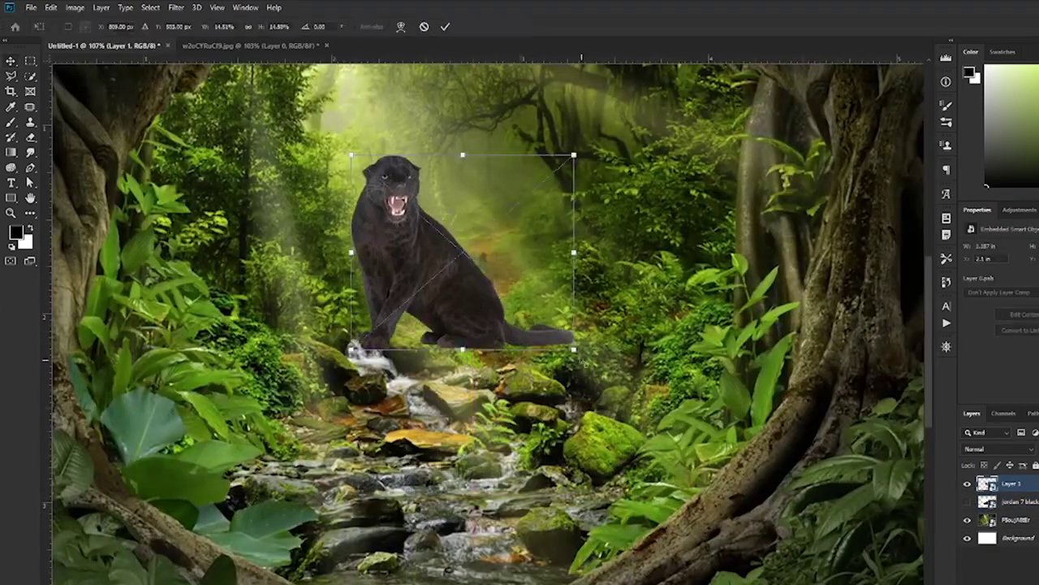
drag(422, 308, 369, 471)
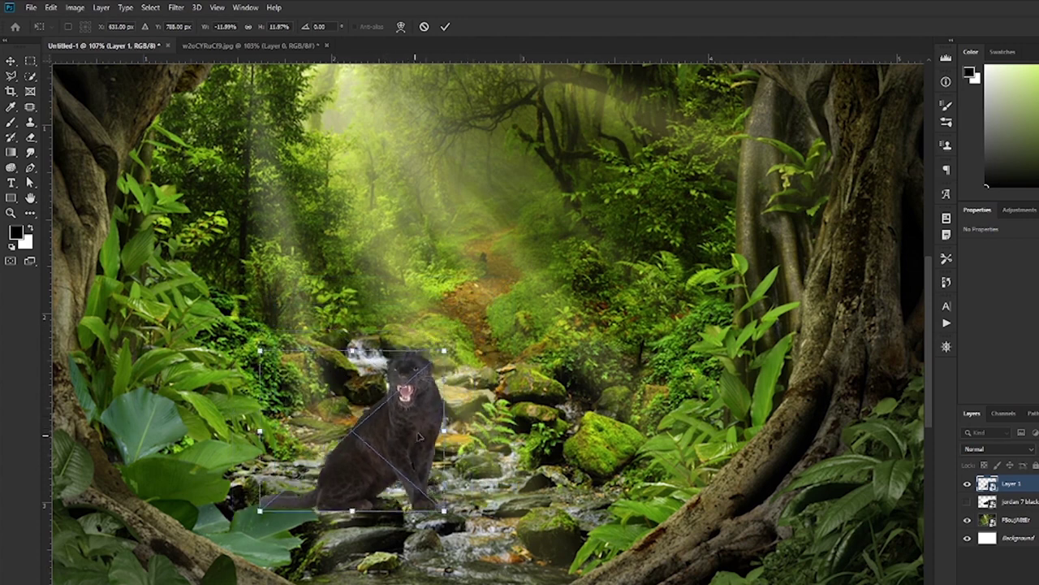
scroll(358, 487, up, 5)
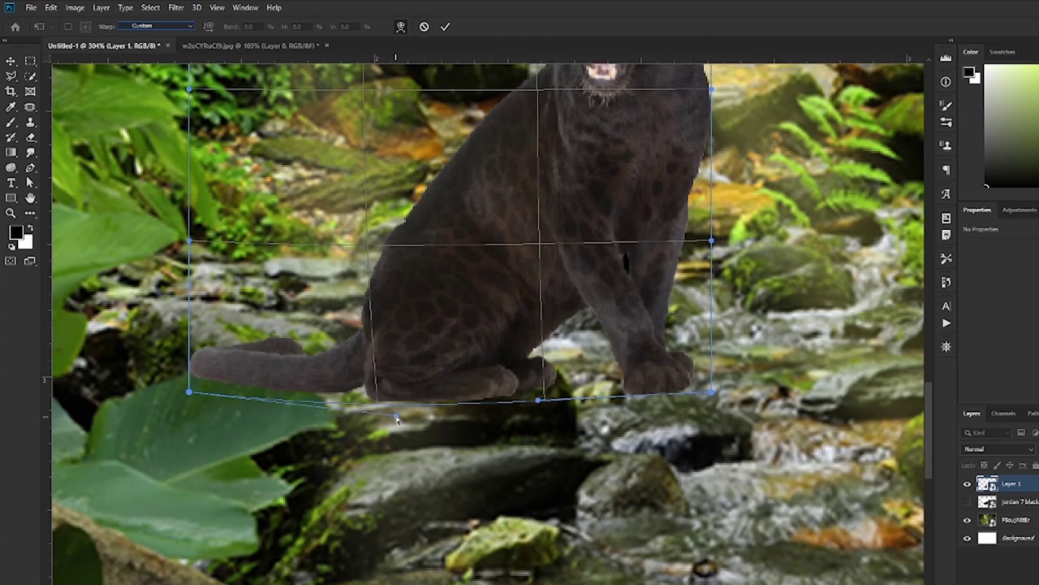
drag(189, 393, 217, 380)
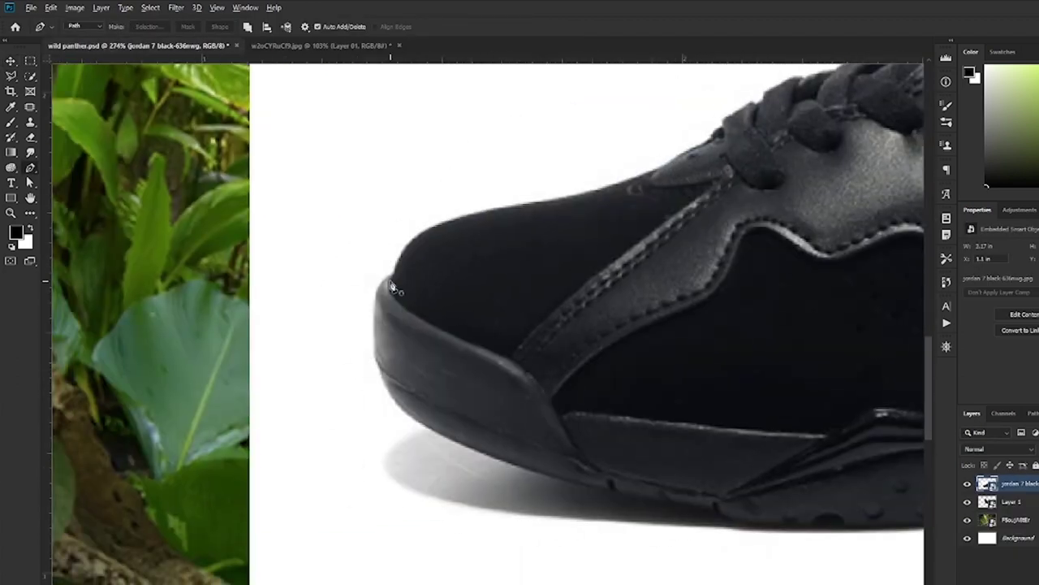
Start the shoe path at the toe and trace along the sole
click(379, 272)
click(376, 313)
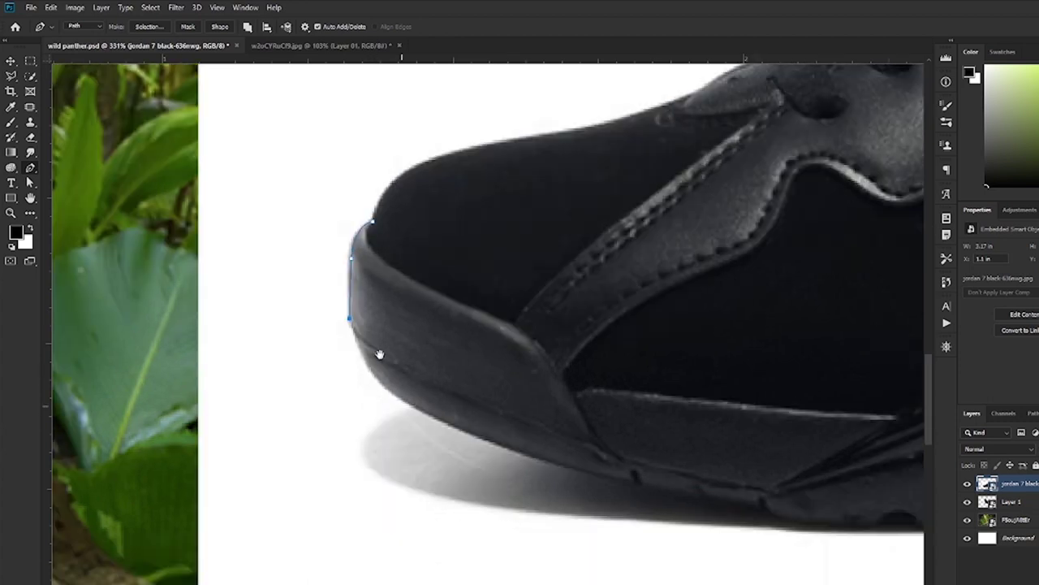
scroll(376, 313, down, 3)
click(511, 429)
click(642, 474)
scroll(642, 473, down, 3)
click(529, 385)
drag(607, 404, 623, 419)
click(713, 412)
drag(717, 422, 624, 408)
Carry the shoe path along the rest of the sole and around the heel
scroll(640, 409, right, 5)
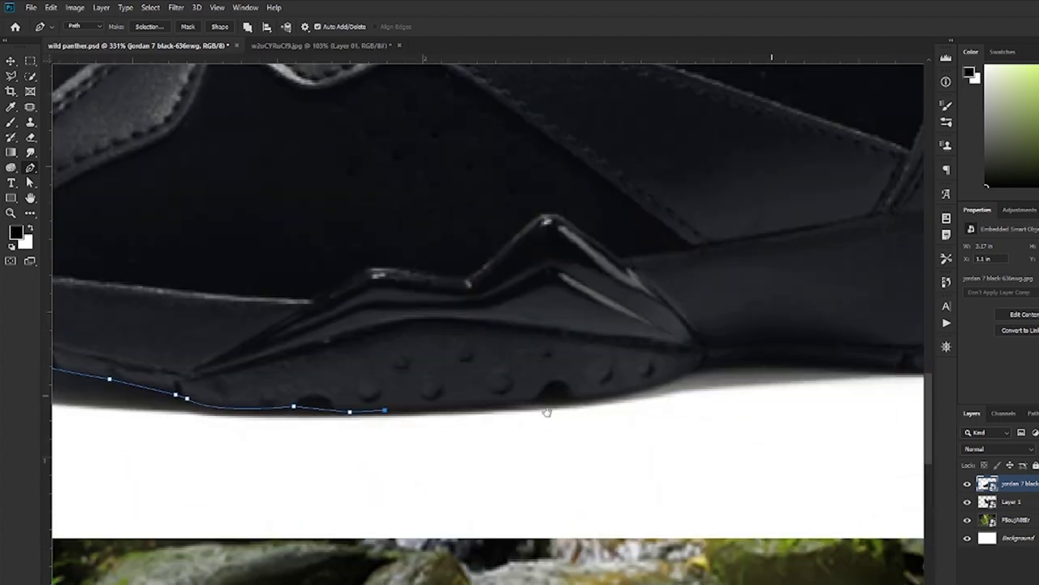
click(583, 398)
click(656, 376)
scroll(656, 376, right, 5)
drag(475, 452, 576, 471)
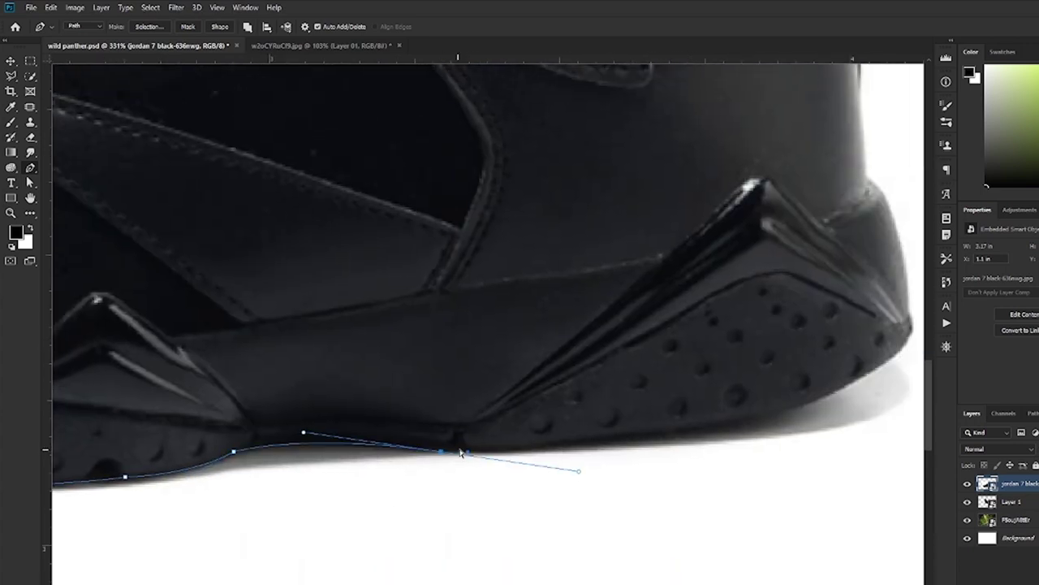
scroll(476, 453, right, 5)
click(209, 478)
click(459, 439)
drag(585, 358, 611, 318)
Trace the path up over the pull tab, along the collar and onto the tongue edge
scroll(611, 318, up, 5)
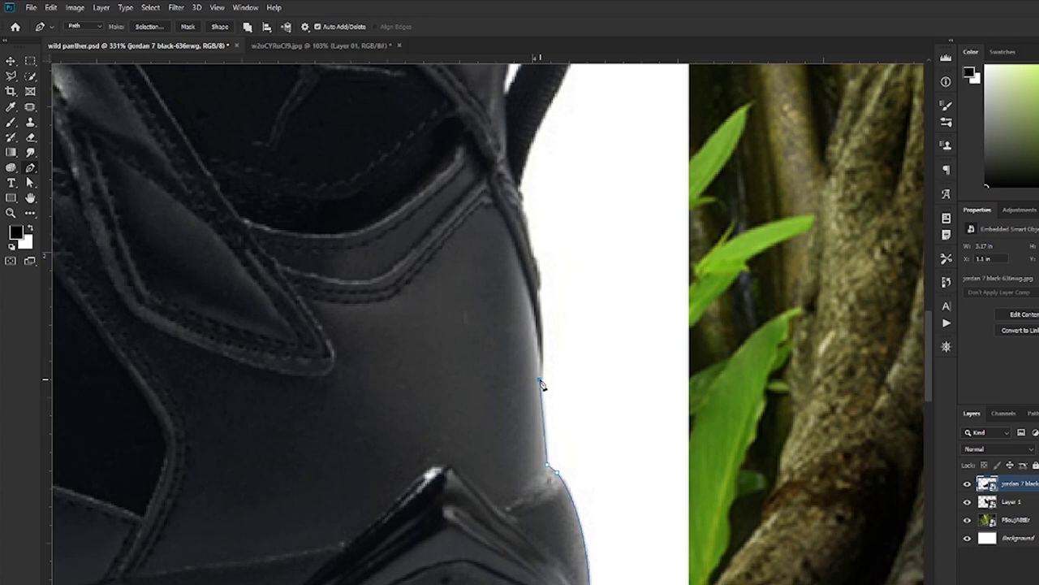
scroll(542, 384, up, 3)
scroll(483, 385, up, 2)
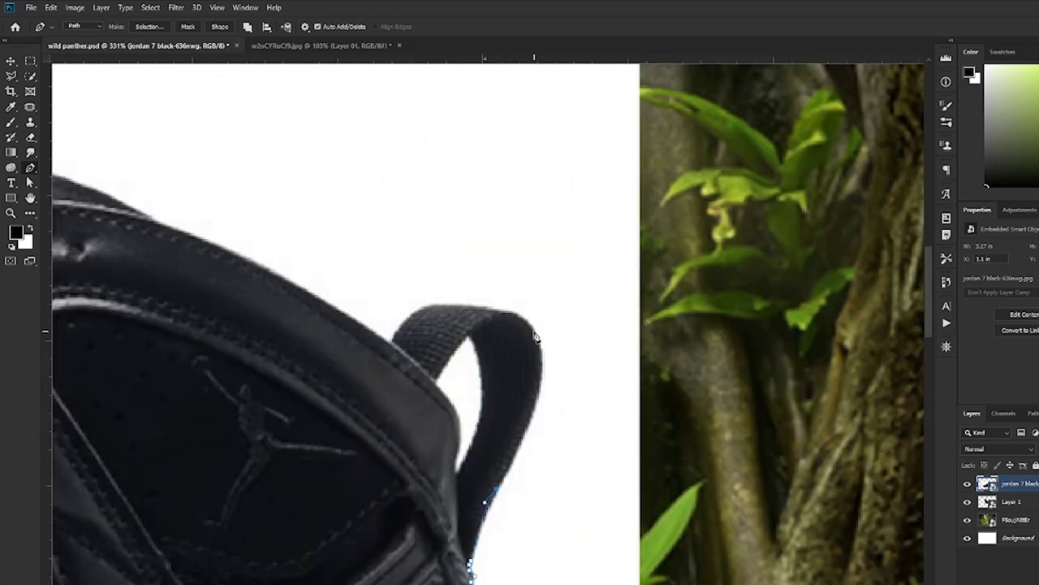
scroll(527, 382, up, 2)
click(533, 323)
drag(491, 309, 444, 304)
click(439, 306)
scroll(393, 327, down, 2)
click(367, 326)
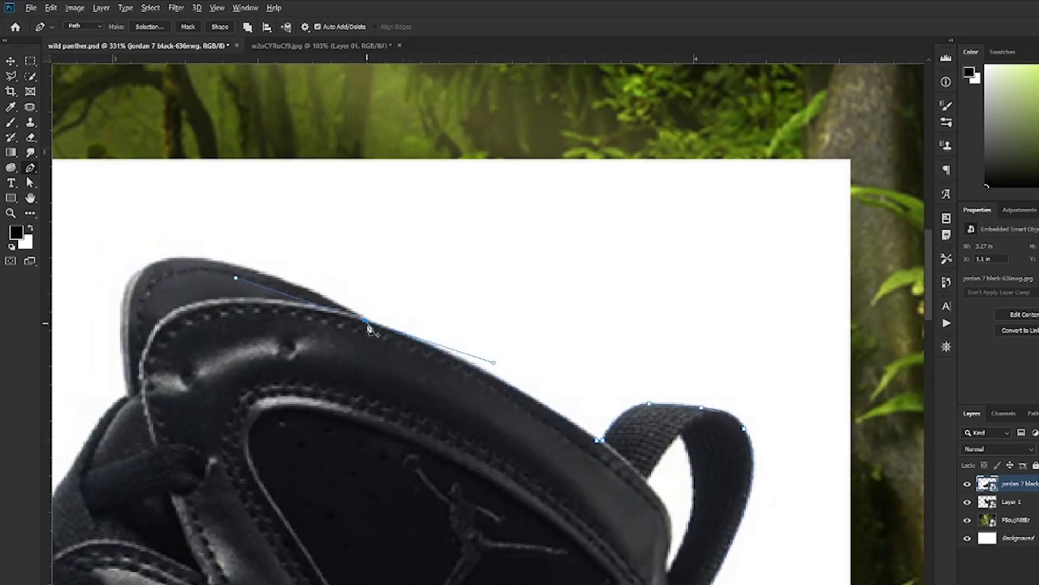
scroll(367, 327, up, 2)
drag(390, 339, 305, 317)
drag(278, 355, 252, 398)
drag(280, 474, 244, 504)
Extend the shoe path down the tongue and along the laces
scroll(325, 455, down, 2)
scroll(325, 455, left, 3)
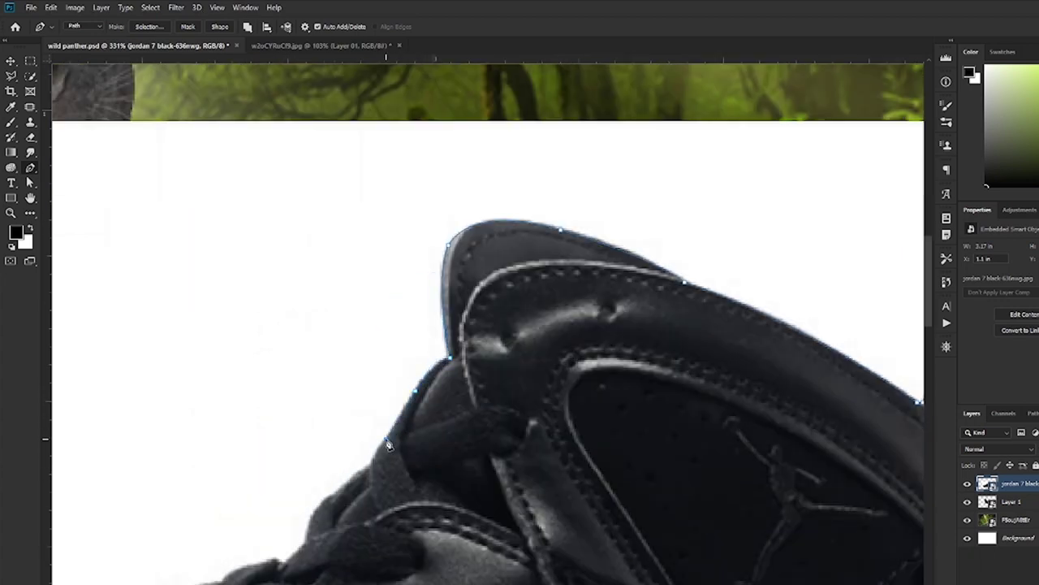
scroll(388, 445, down, 2)
scroll(388, 445, left, 3)
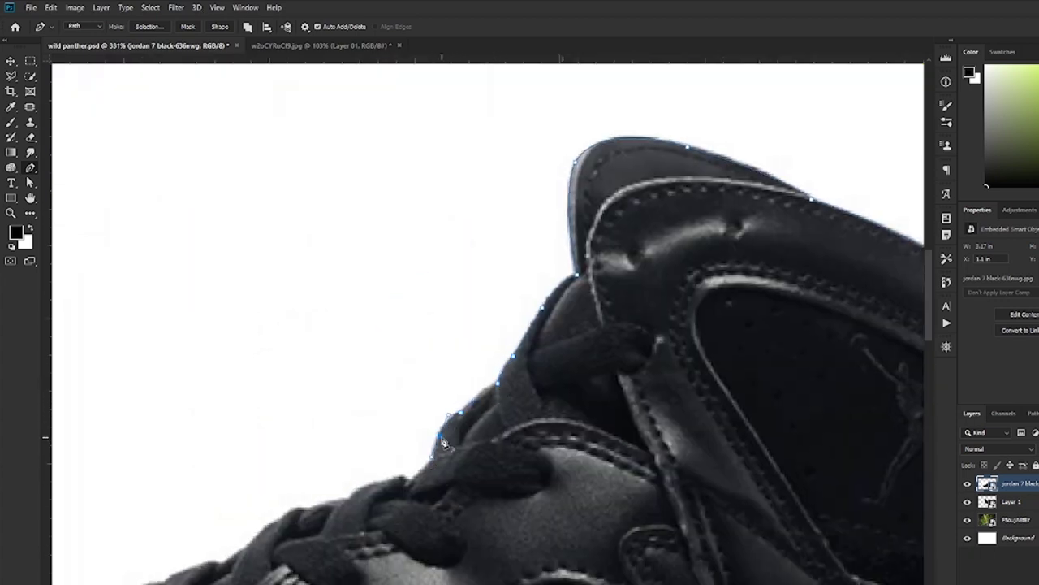
click(435, 459)
scroll(439, 458, down, 2)
scroll(438, 459, left, 3)
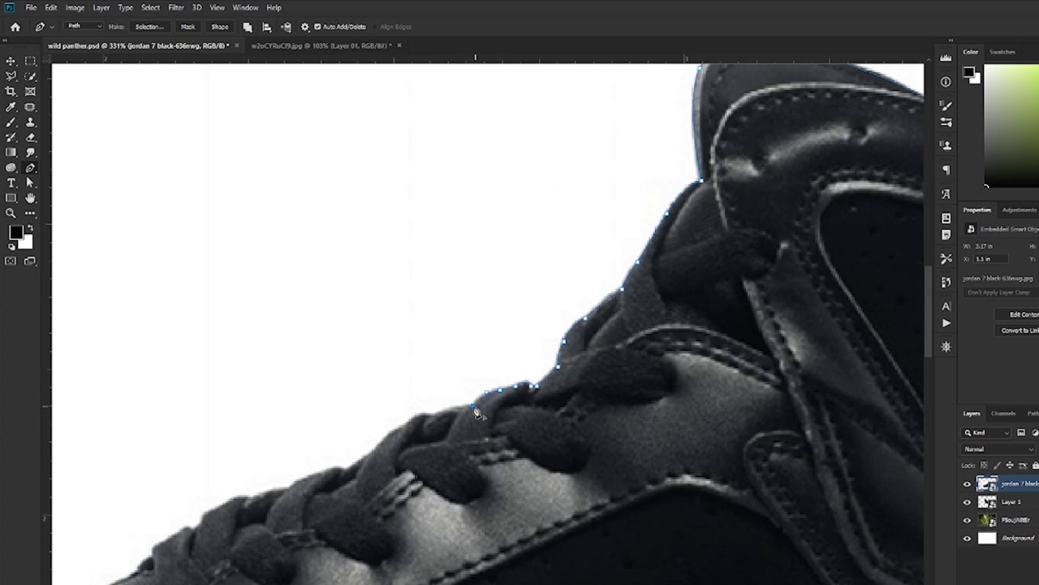
scroll(411, 433, down, 2)
scroll(411, 434, left, 4)
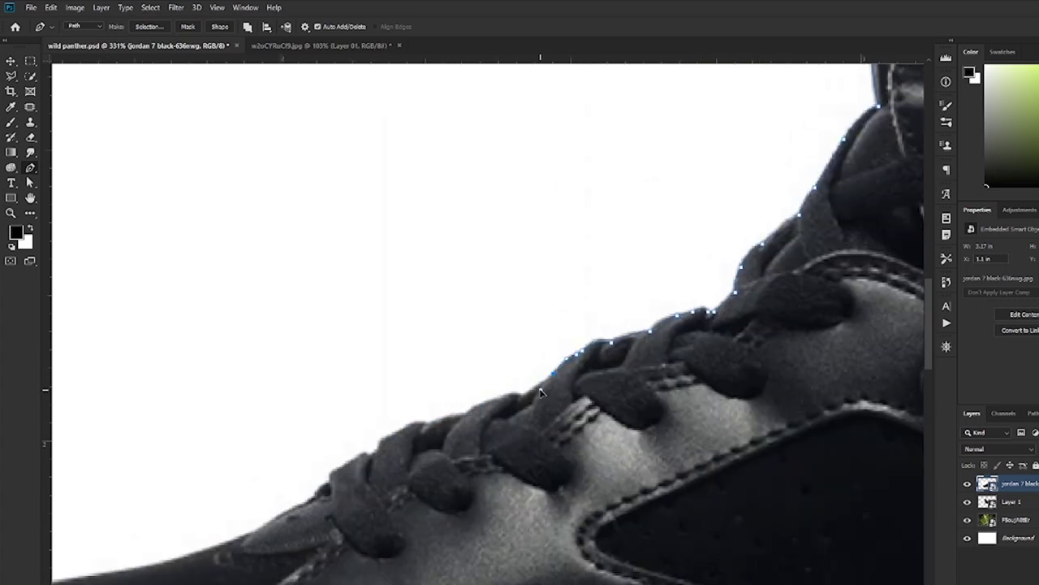
scroll(546, 390, left, 2)
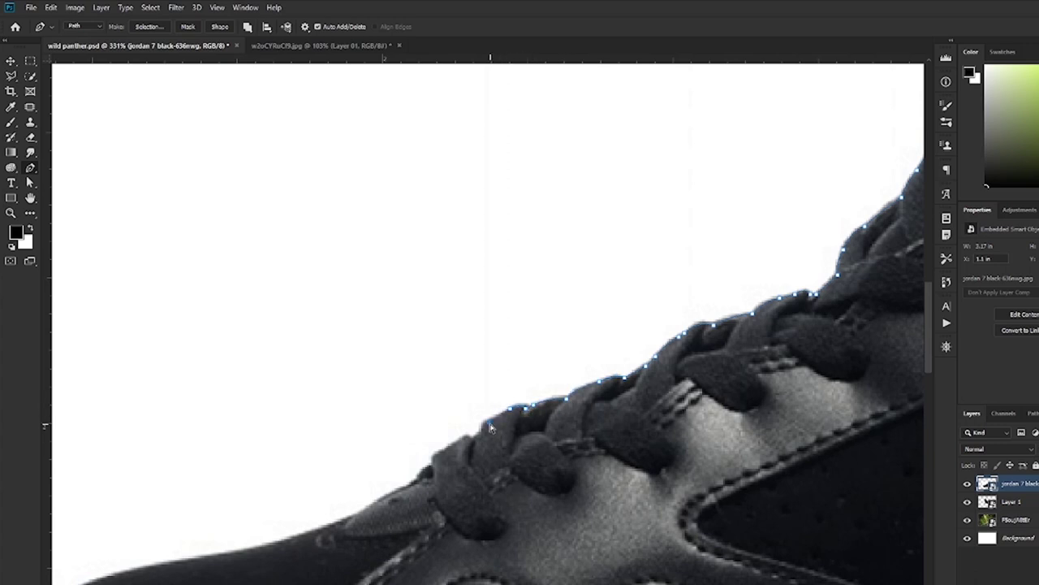
scroll(490, 428, down, 1)
scroll(490, 427, left, 3)
click(595, 397)
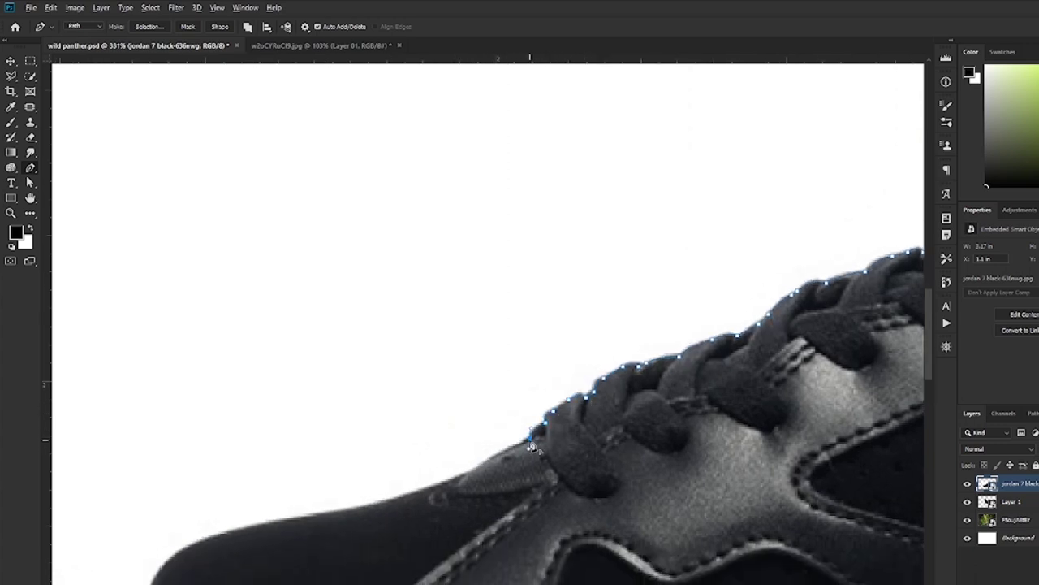
scroll(530, 447, down, 2)
scroll(530, 447, left, 3)
click(526, 410)
Carry the path toward the toe and close the shoe outline
scroll(525, 410, down, 2)
scroll(525, 410, left, 5)
click(604, 364)
click(528, 379)
drag(430, 451, 419, 504)
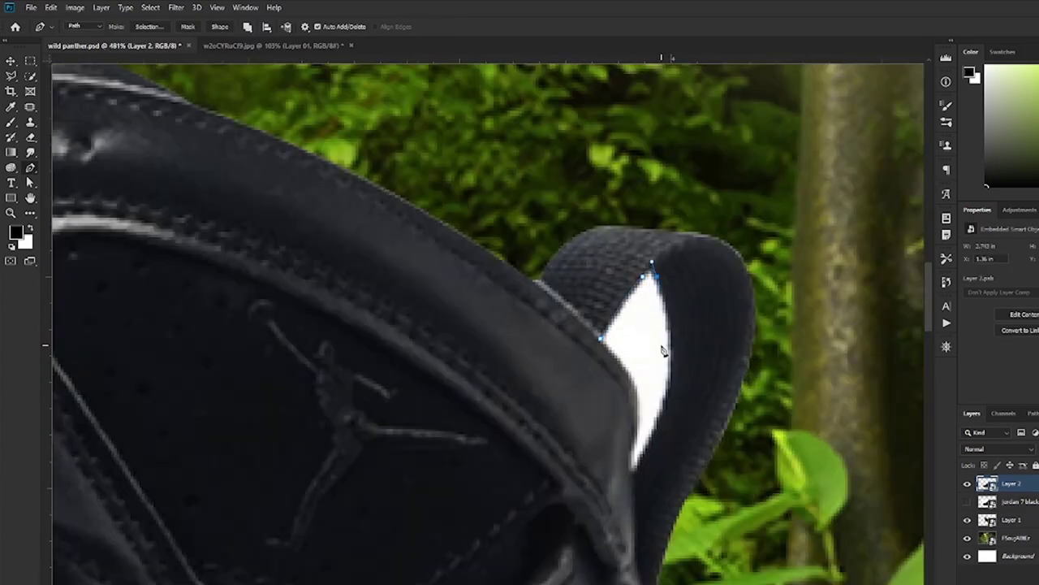
Outline and delete the white gap inside the pull tab, then fit the composition in view
drag(668, 390, 656, 459)
click(633, 475)
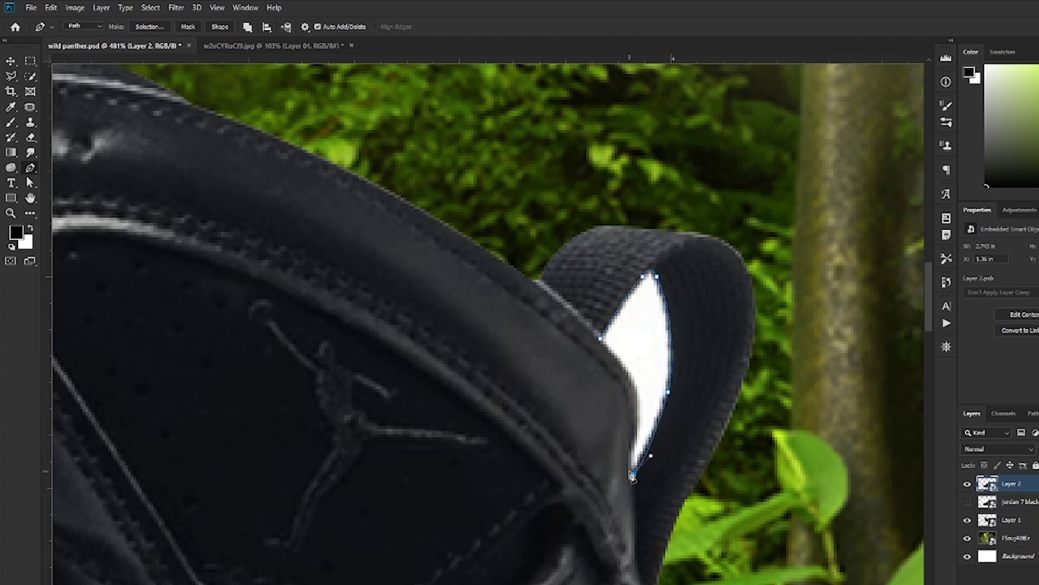
click(601, 347)
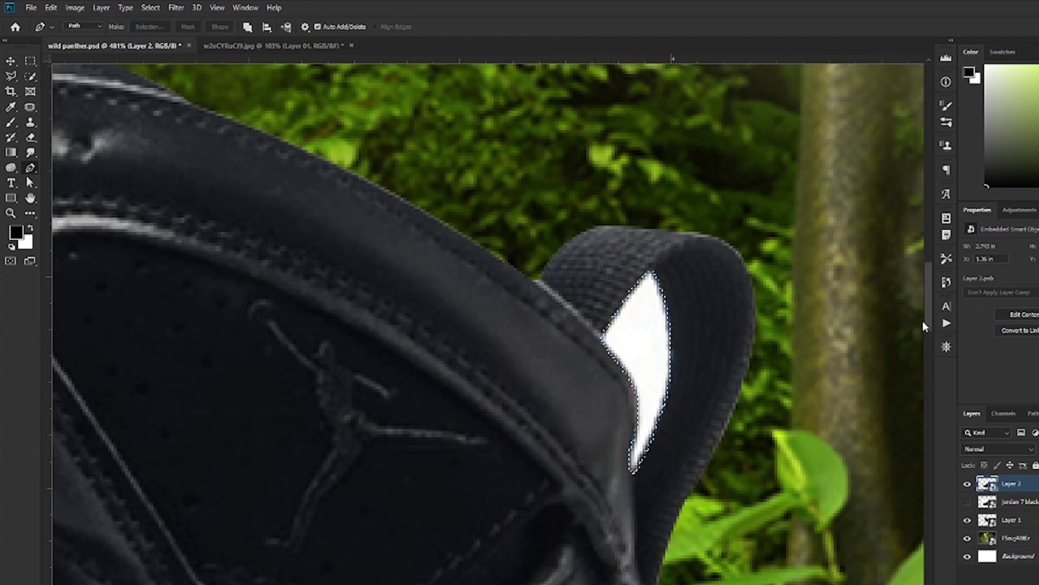
key(ctrl+Return)
key(Delete)
key(m)
key(ctrl+0)
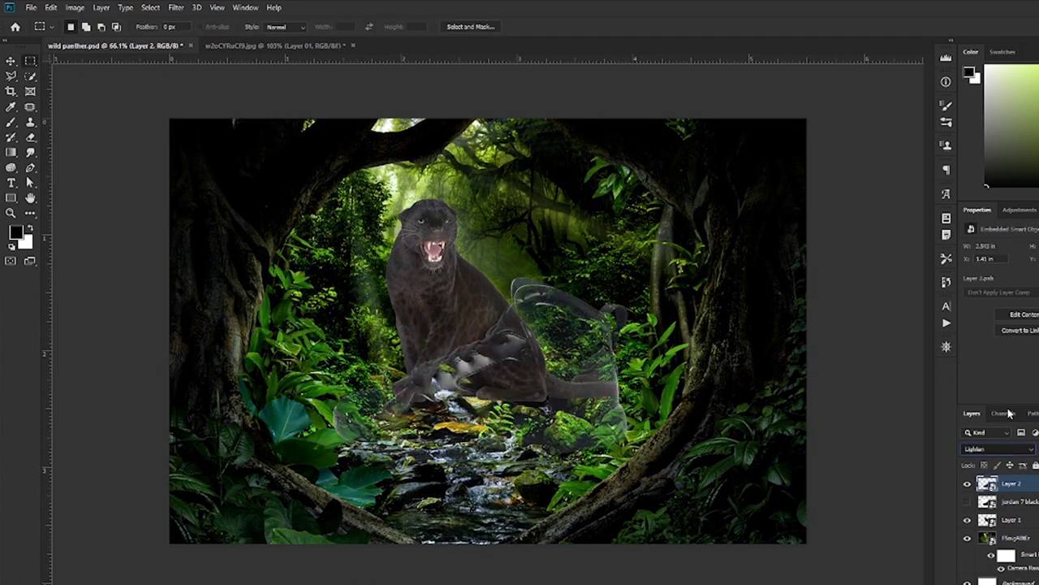
Scale and move the sneaker onto the rocks, returning it to Normal blending
key(shift+plus)
key(ctrl+t)
drag(483, 341, 479, 381)
key(Return)
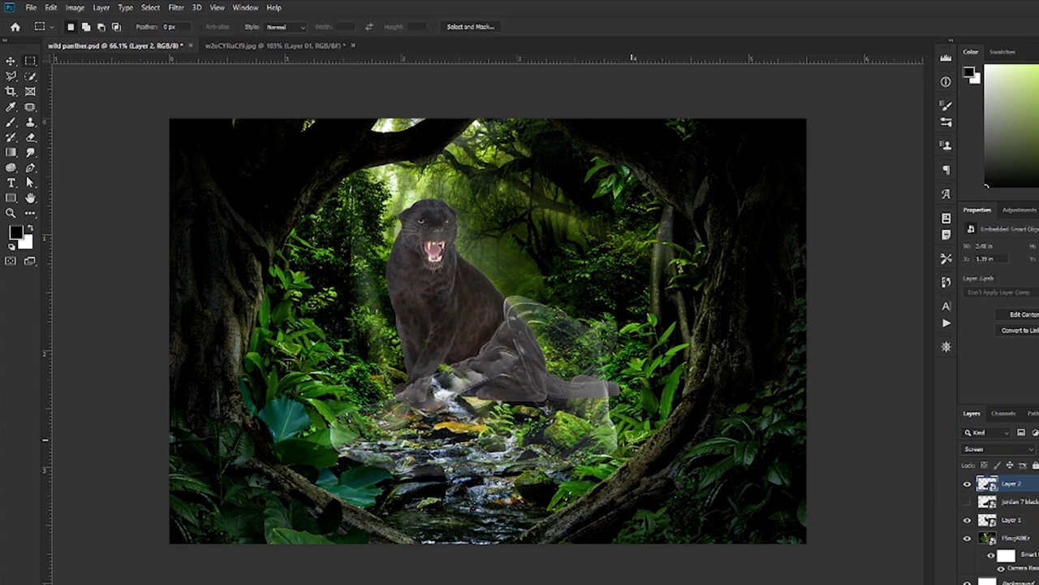
key(alt+shift+n)
key(b)
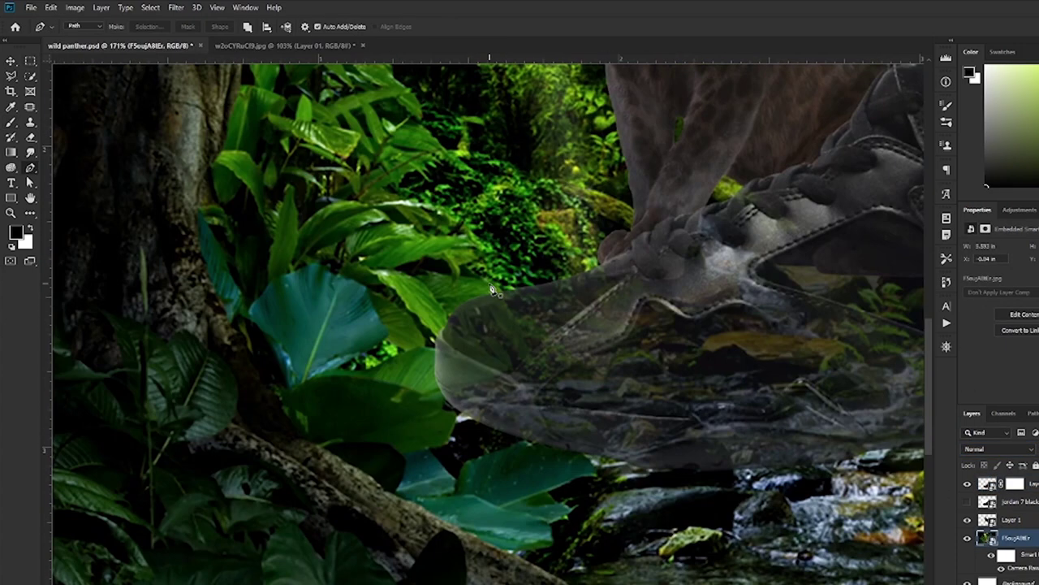
Trace the foreground leaves with the Pen tool, then show and select the foliage patch layer
click(489, 286)
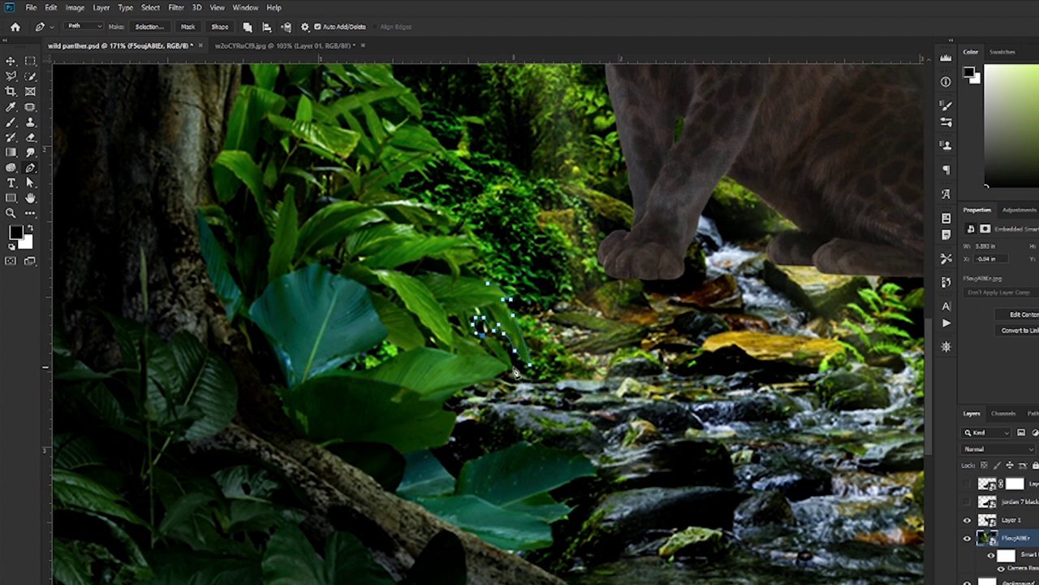
click(471, 384)
click(426, 449)
drag(527, 439, 536, 453)
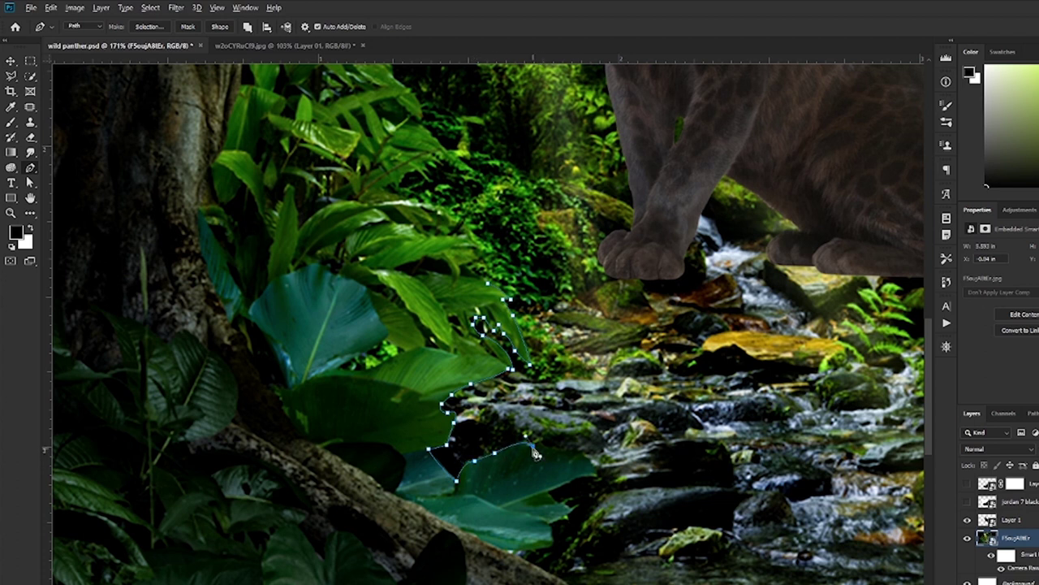
drag(596, 479, 551, 498)
drag(554, 544, 564, 447)
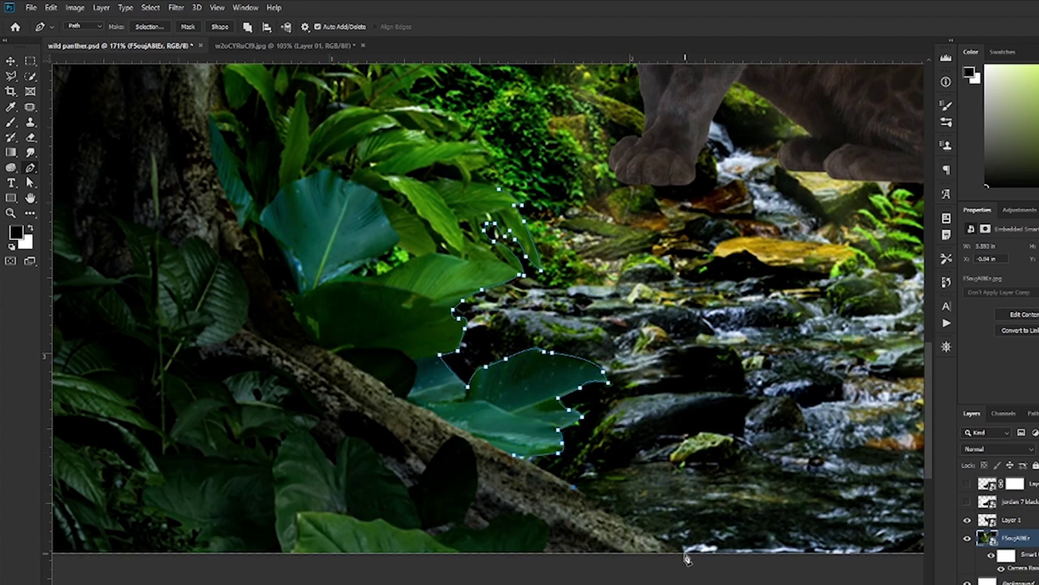
key(ctrl+0)
scroll(256, 388, up, 5)
drag(257, 389, 325, 404)
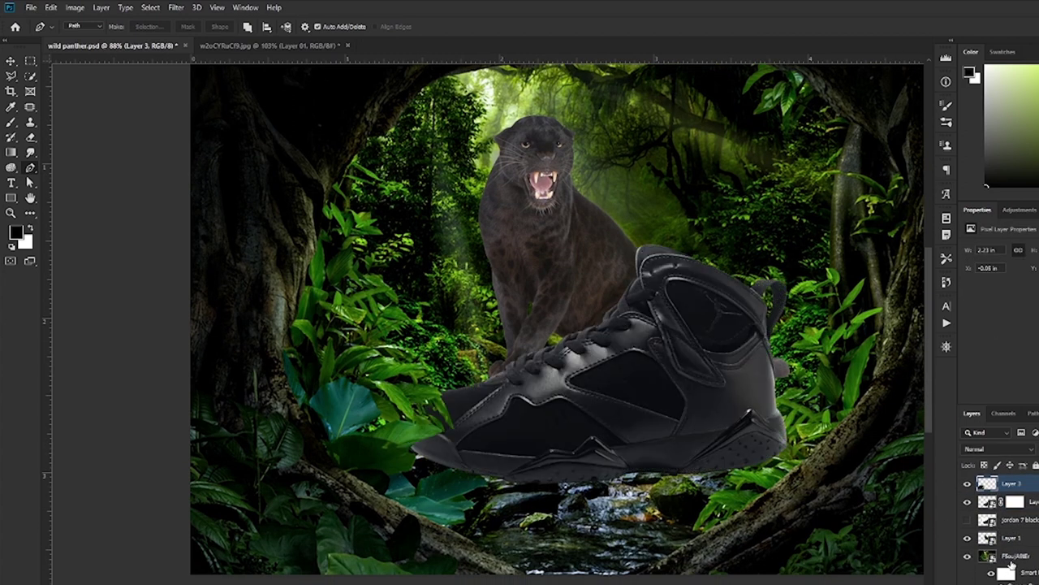
click(969, 503)
click(968, 483)
Transform the foliage patch, then edit the rock smart object and apply it back into the scene
key(ctrl+t)
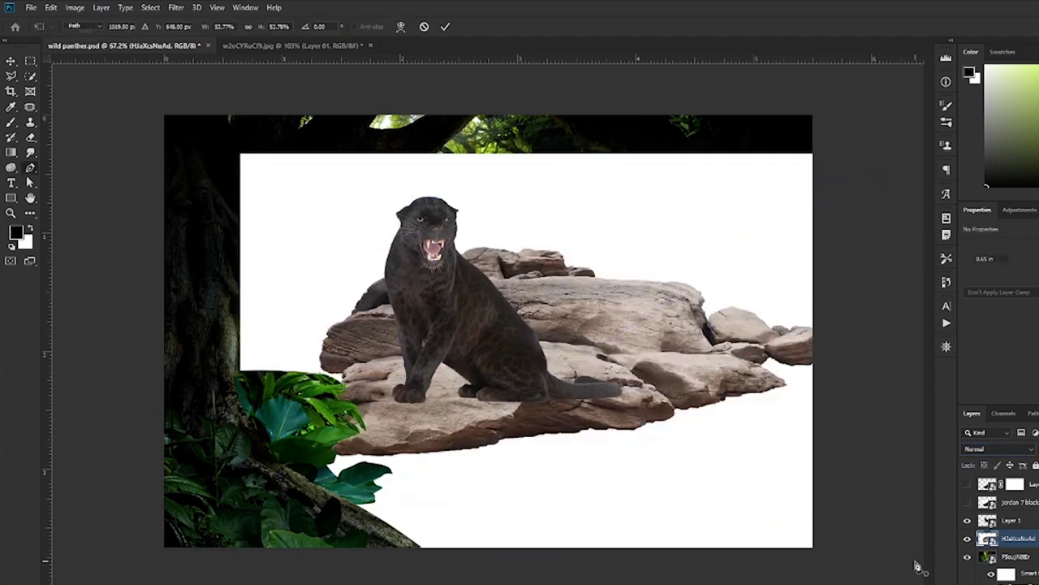
double_click(986, 538)
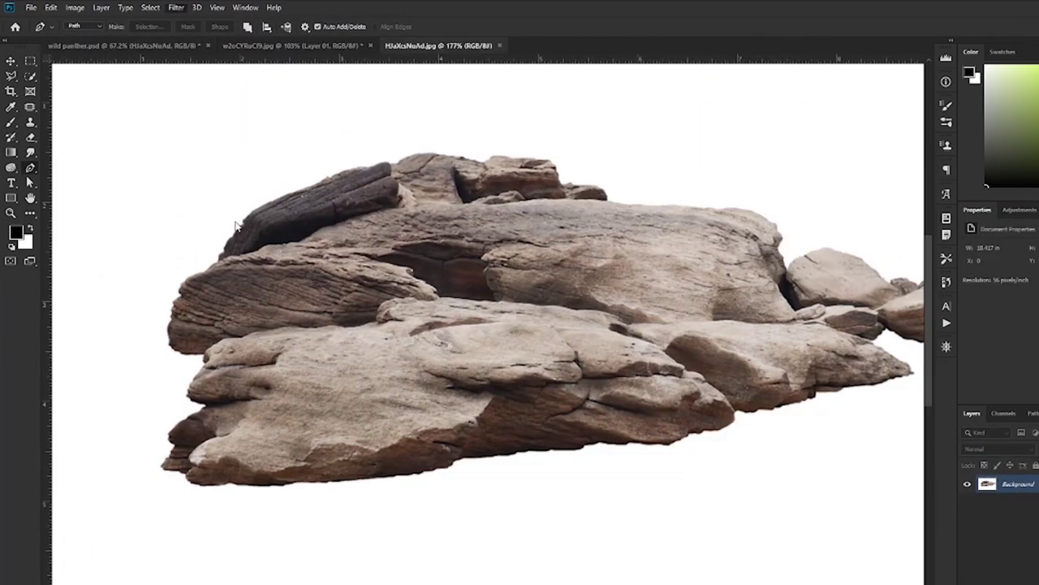
key(x)
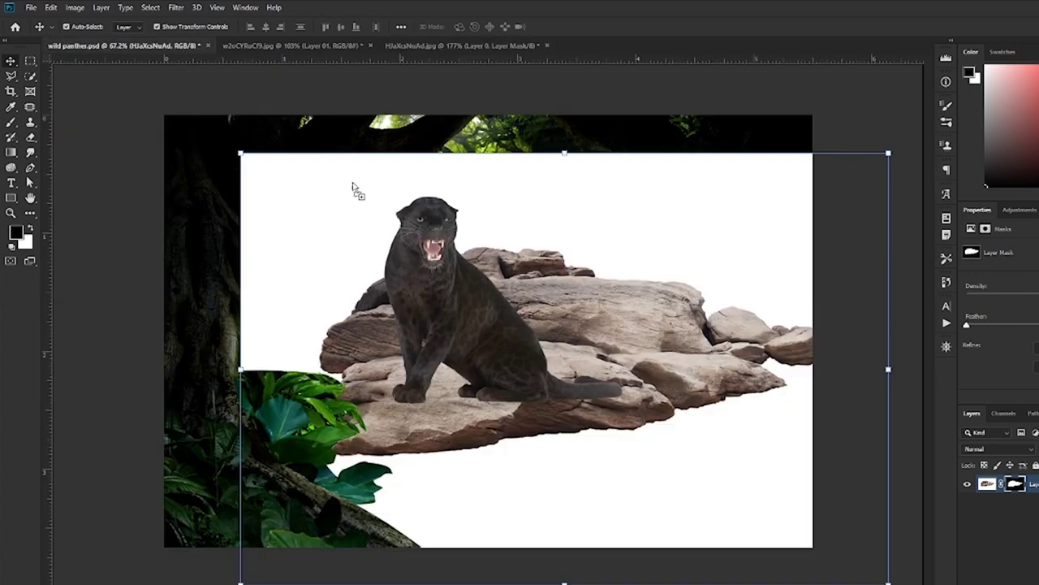
key(ctrl+t)
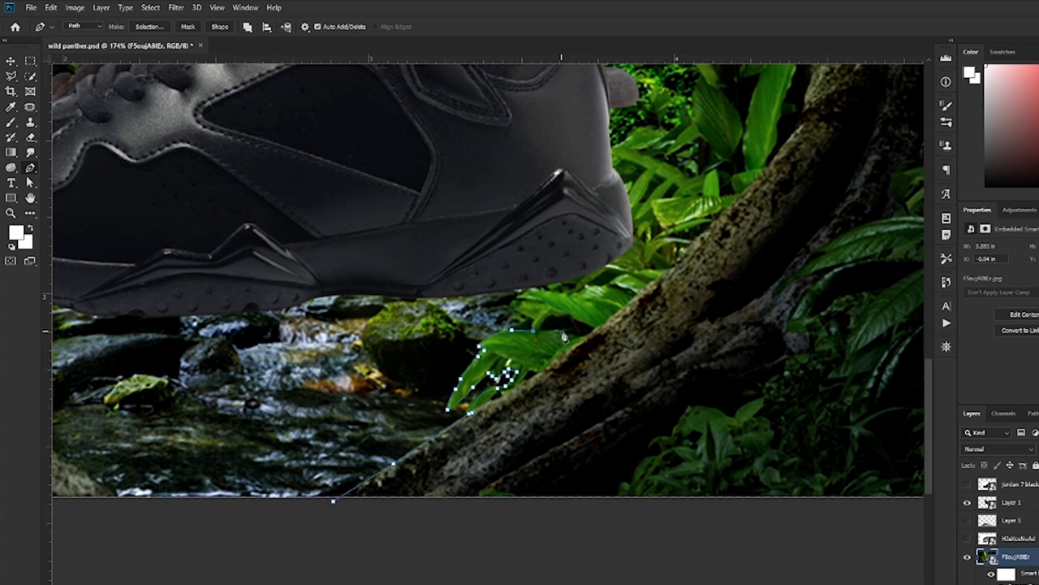
Warp the rocks downward at the centre and turn the traced path into a selection
scroll(662, 284, down, 3)
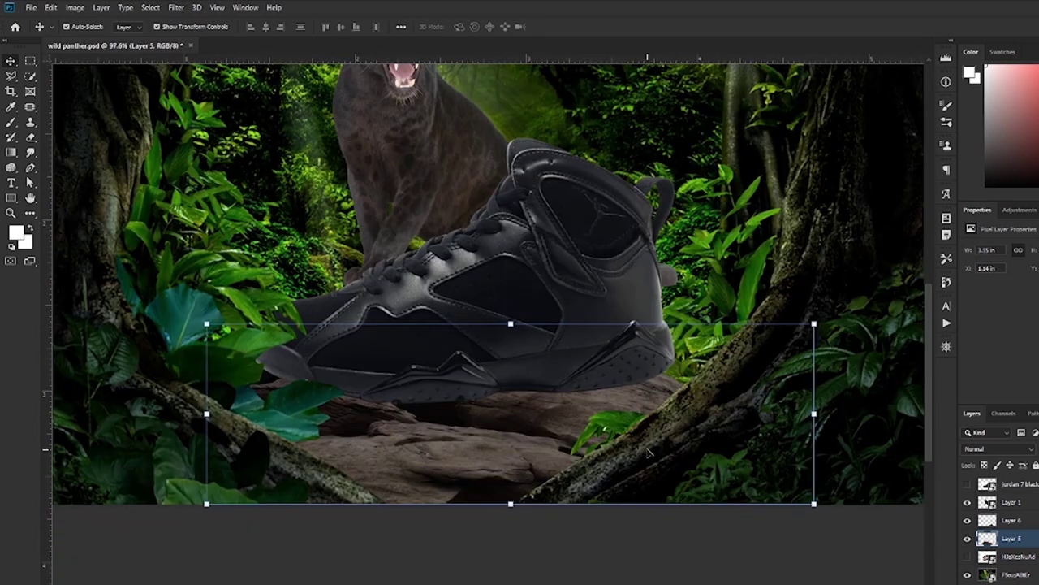
drag(455, 382, 478, 418)
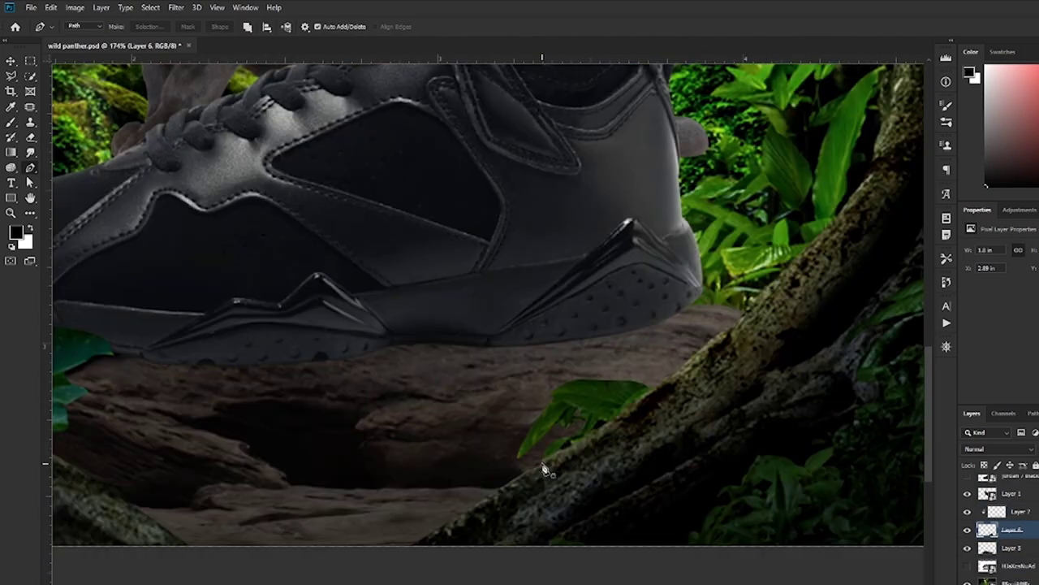
key(ctrl+Return)
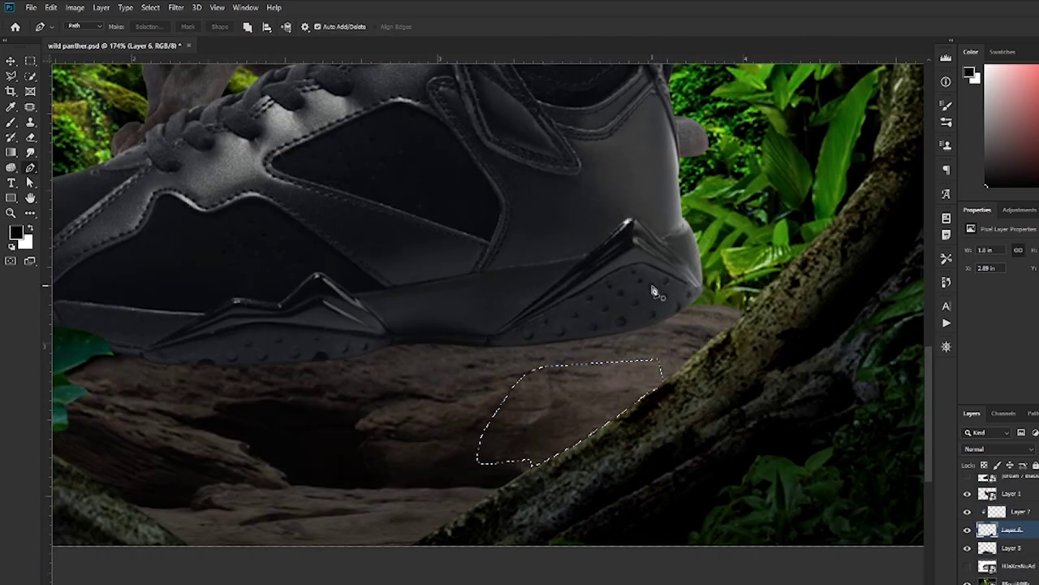
key(ctrl+0)
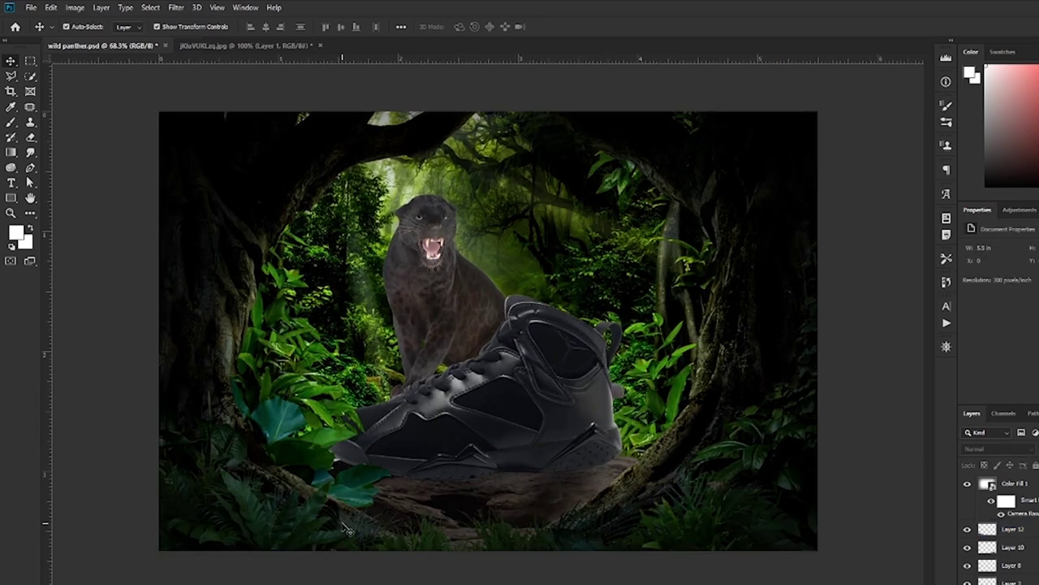
Open the jordan 7 shoe smart object and then Layer 2's embedded contents
click(708, 538)
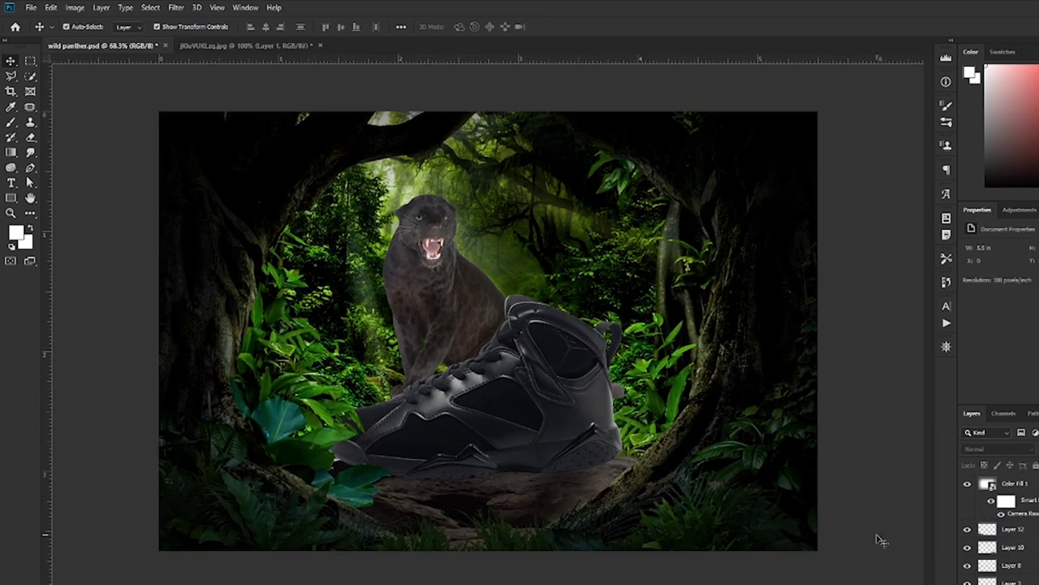
scroll(999, 527, down, 2)
click(969, 557)
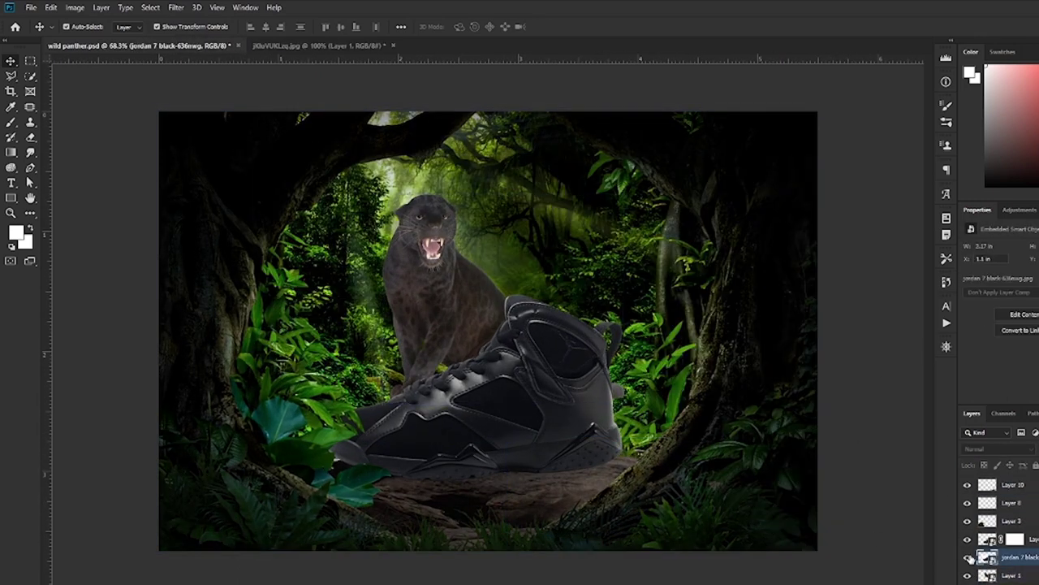
double_click(986, 557)
key(p)
scroll(630, 434, up, 5)
scroll(897, 503, down, 2)
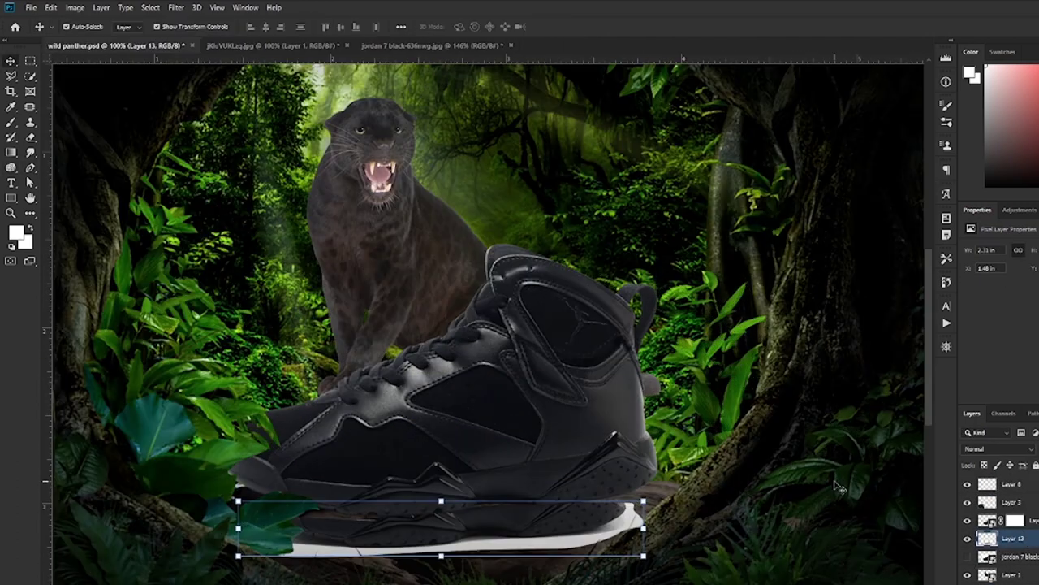
click(1010, 520)
double_click(987, 520)
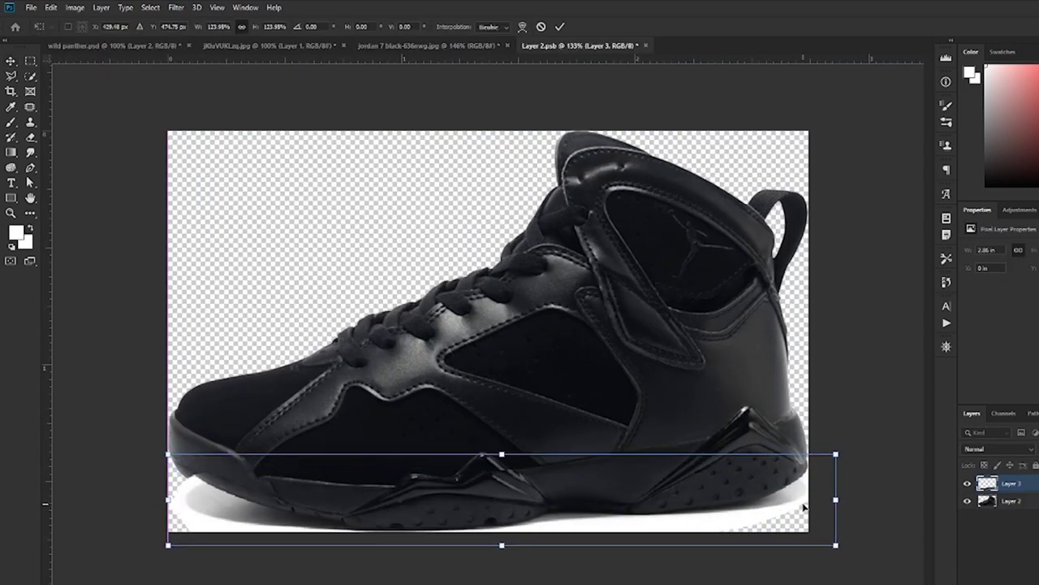
Try the Layer 3 strip in Soft Light, settle on Normal, and resize it under the sole
key(Return)
key(ctrl+bracketleft)
key(Return)
key(ctrl+bracketright)
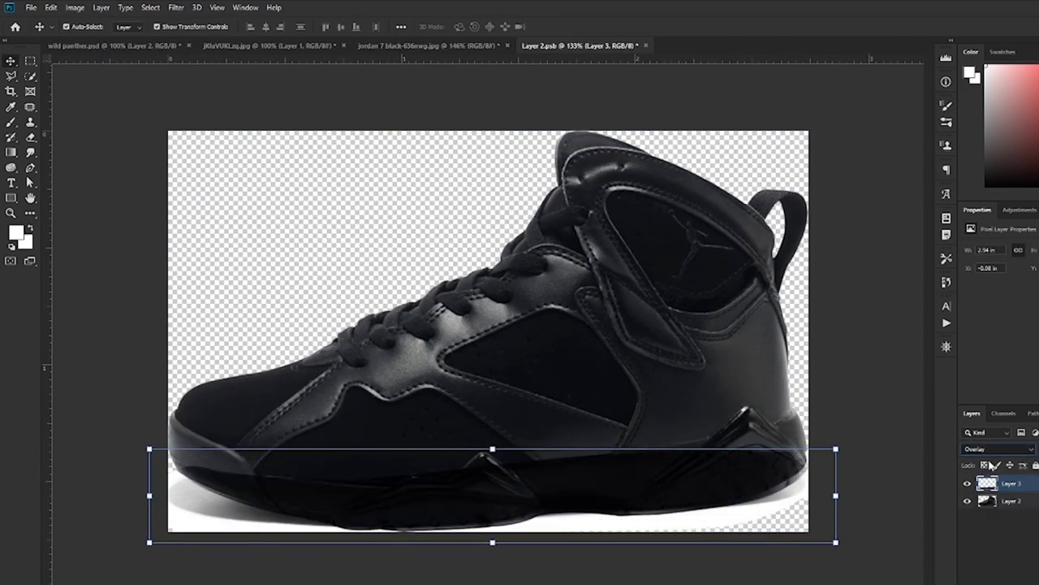
key(alt+shift+f)
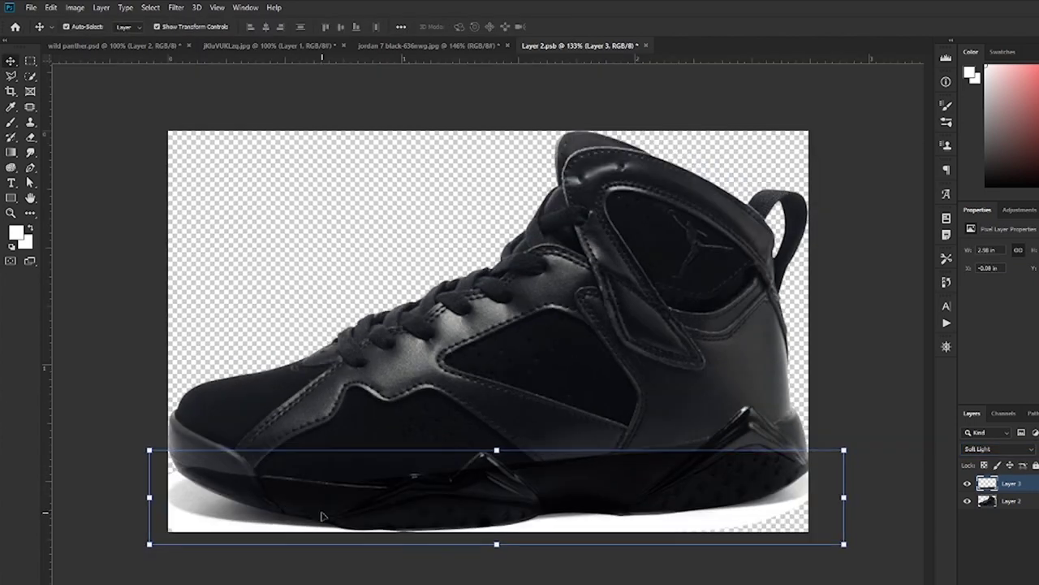
key(alt+shift+n)
drag(845, 497, 839, 495)
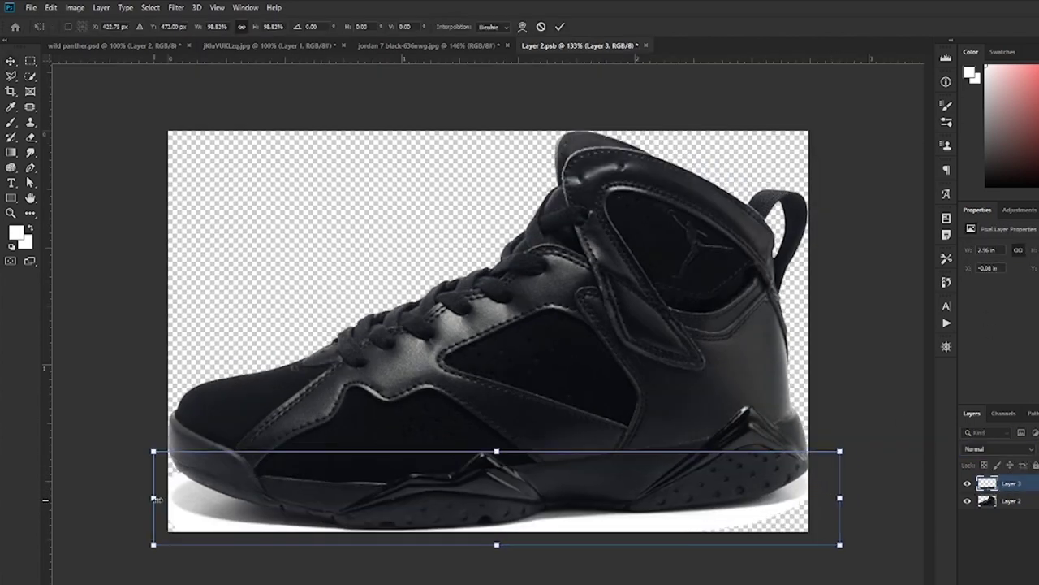
drag(156, 498, 175, 494)
key(Return)
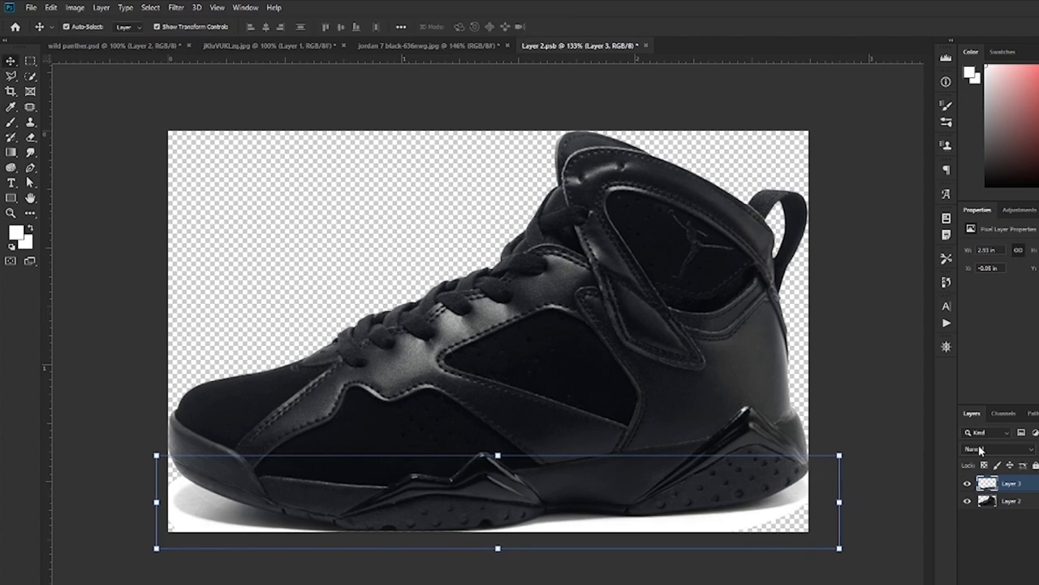
Toggle Layer 3 to compare the strip, then close the jordan 7 document
click(967, 483)
click(428, 45)
click(507, 46)
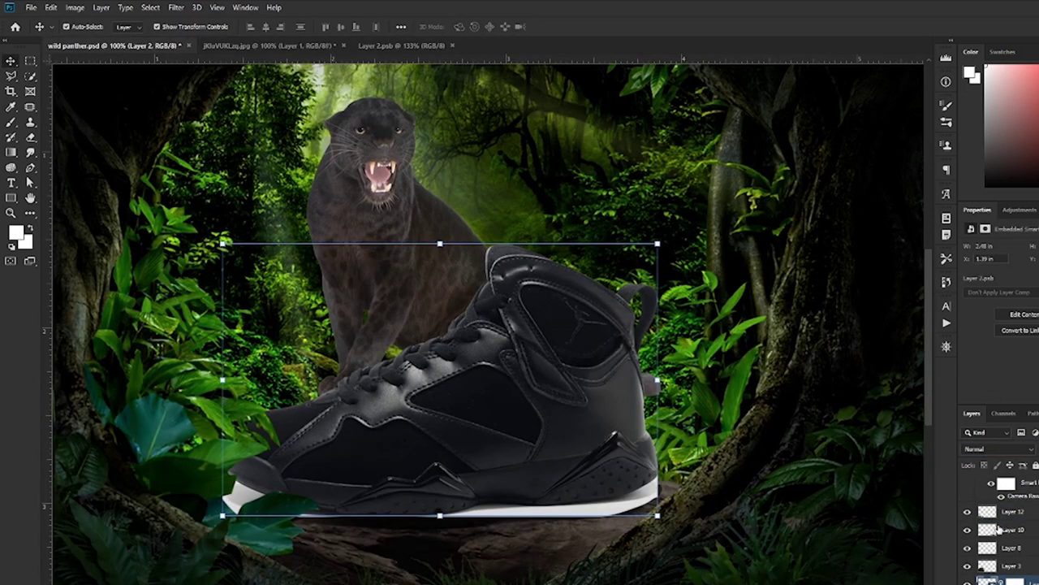
Switch between the shoe file and wild panther.psd to check the updated sneaker
key(ctrl+Tab)
click(967, 493)
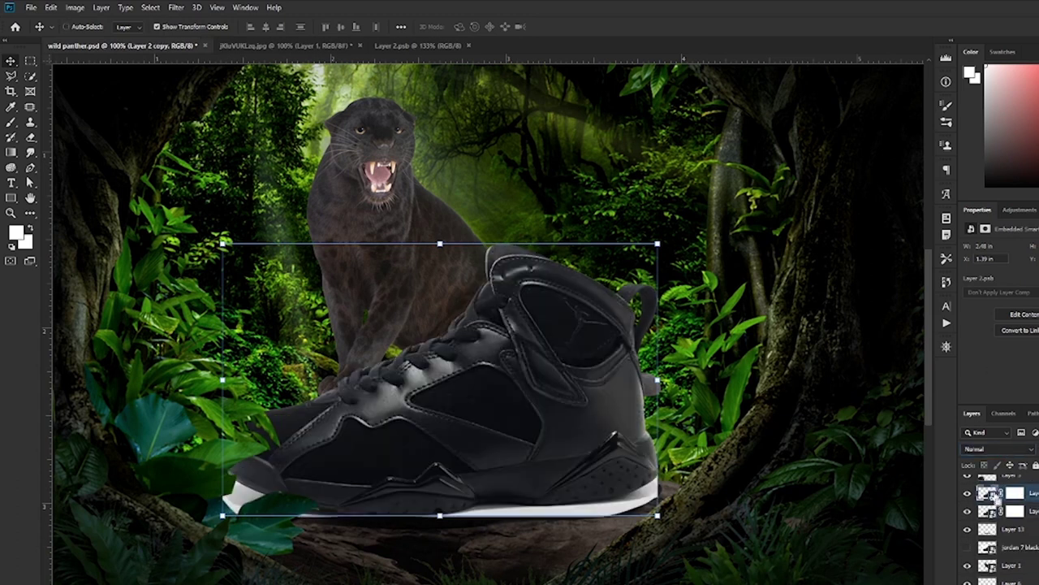
key(ctrl+shift+Tab)
key(ctrl+Tab)
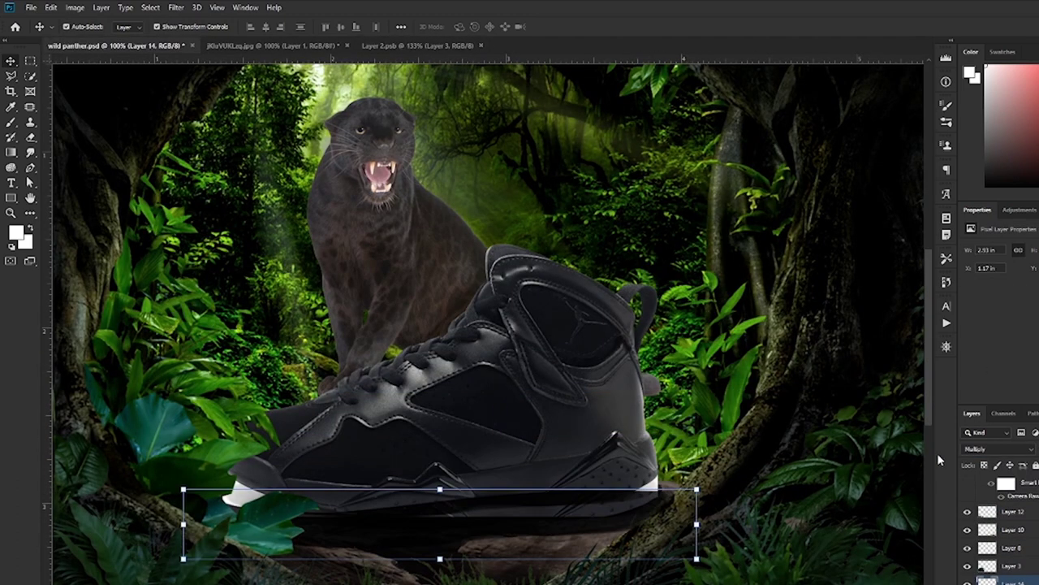
key(ctrl+Tab)
click(186, 46)
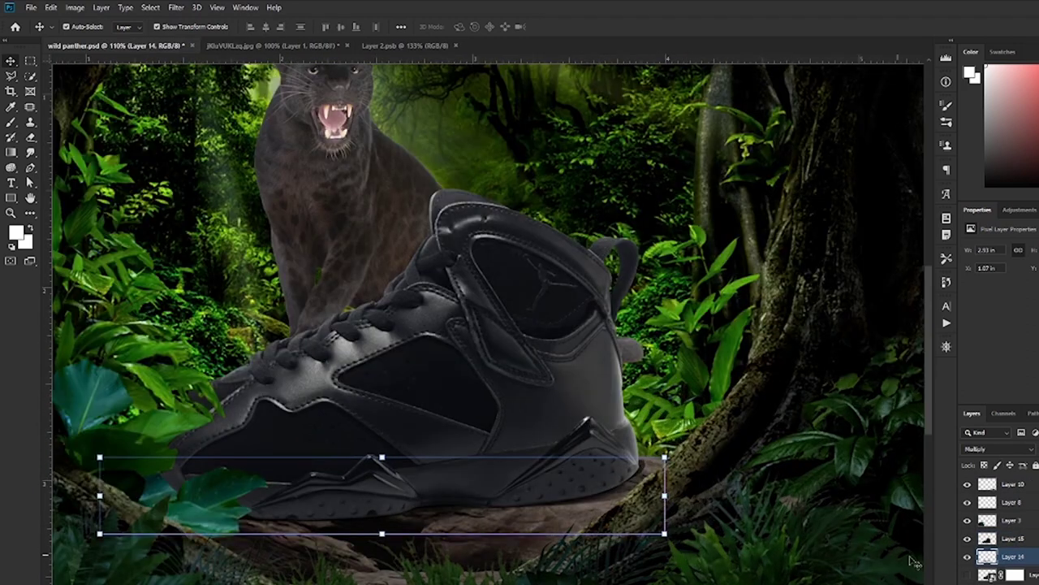
Hide the shoe and nearby layers to inspect the Multiply shadow beneath, then deselect layers
click(967, 556)
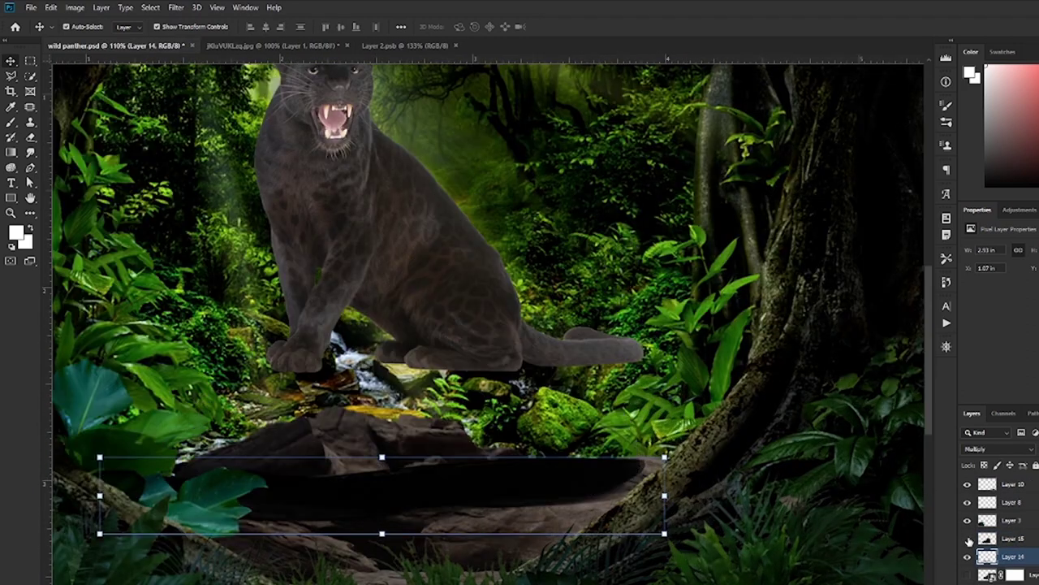
scroll(990, 528, down, 2)
drag(967, 492, 967, 565)
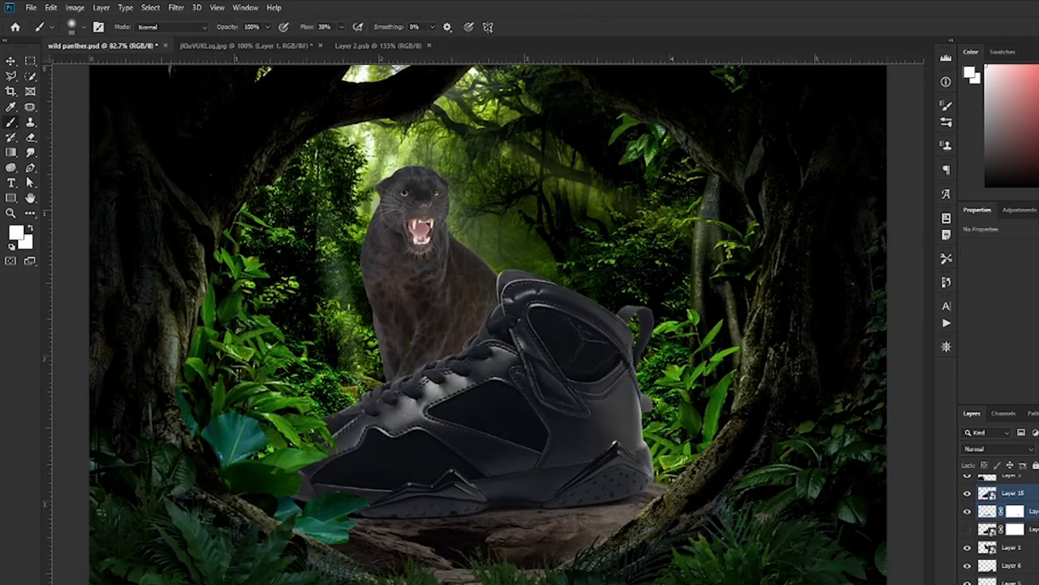
key(alt+bracketleft)
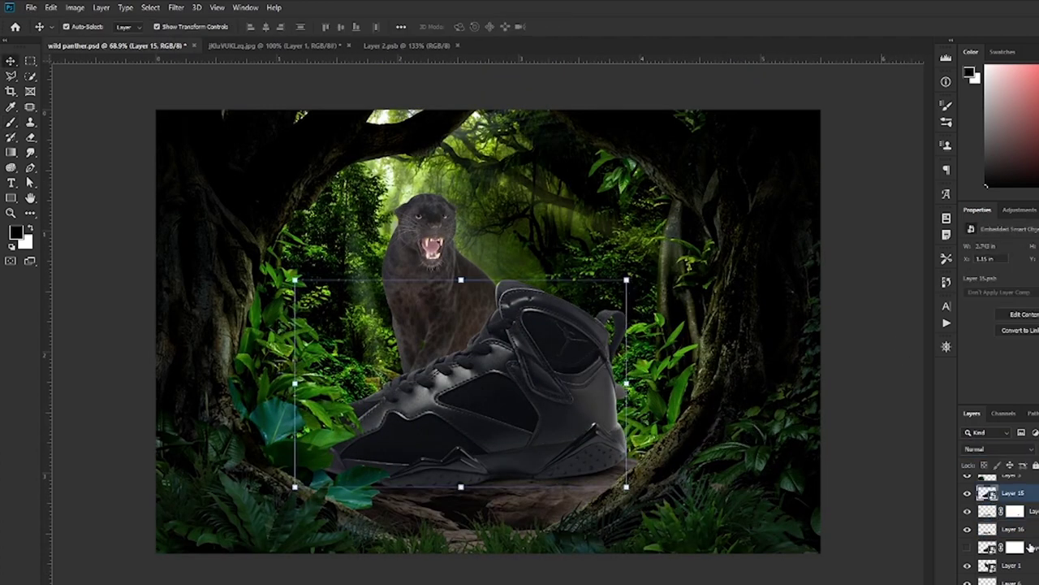
click(1015, 565)
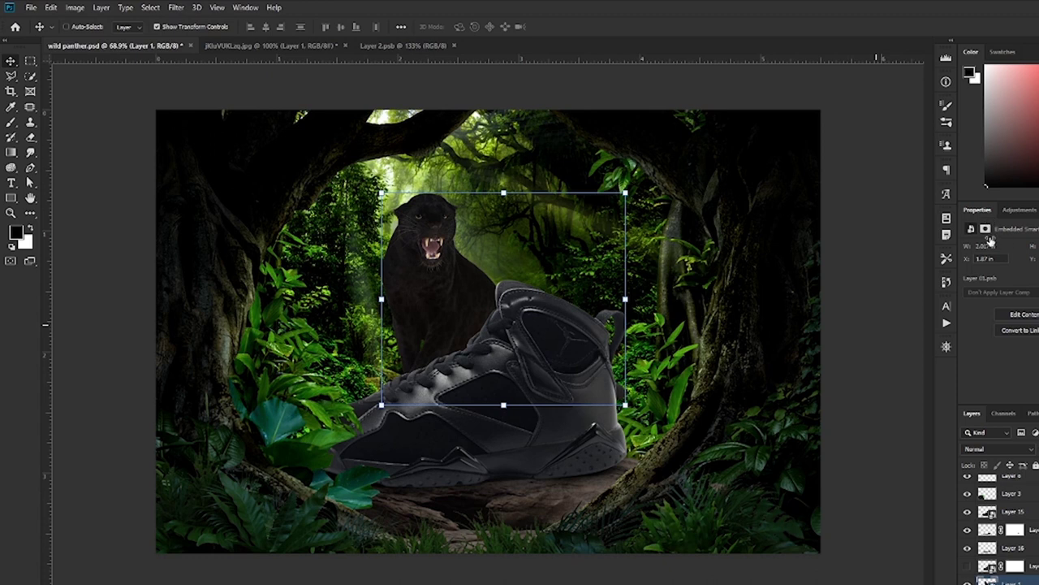
click(819, 403)
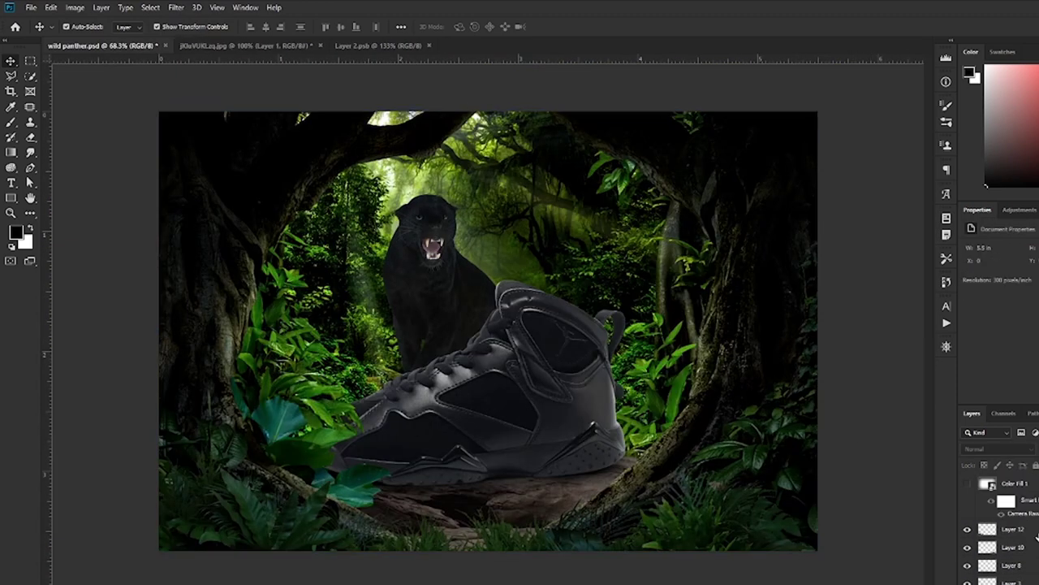
Paint green light along the shoe's top edge, then zoom out to the whole scene
key(e)
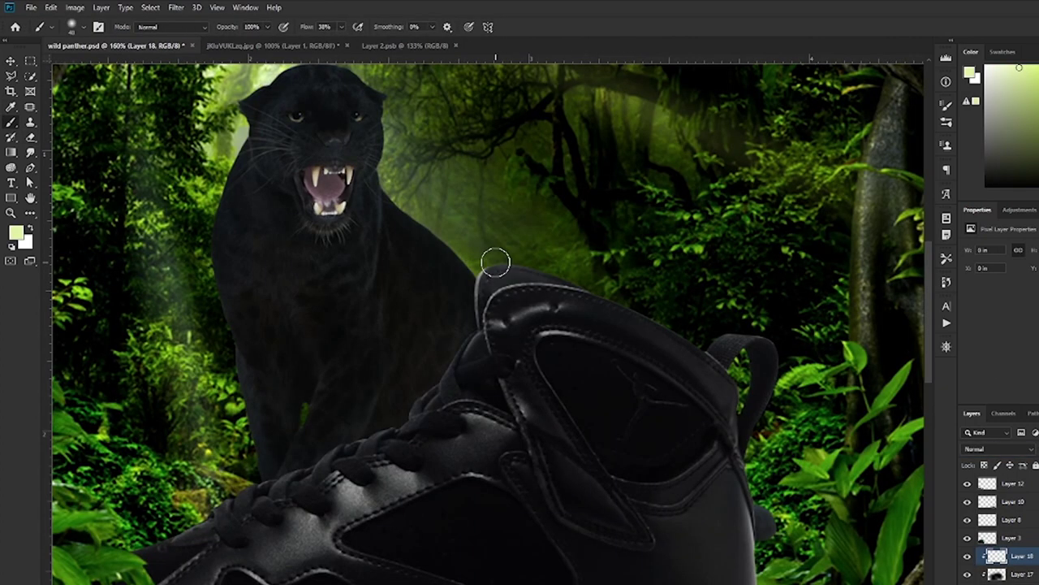
drag(468, 418, 469, 381)
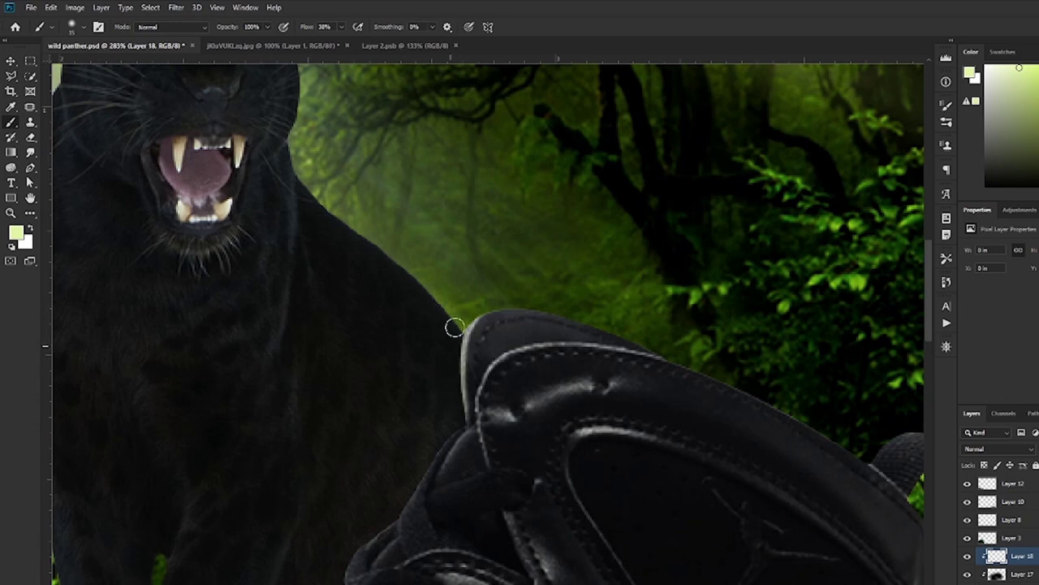
scroll(615, 306, right, 5)
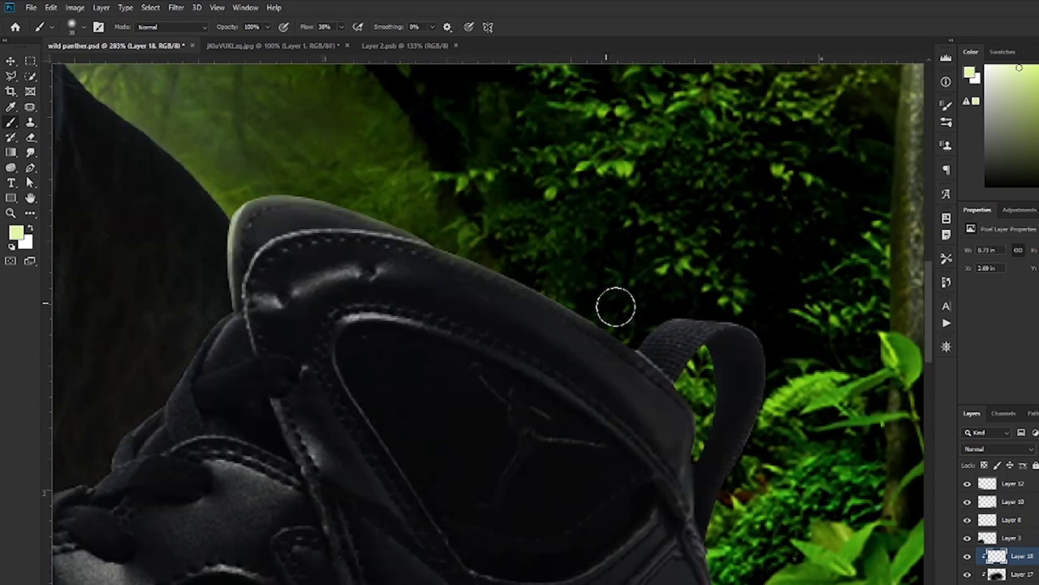
scroll(766, 290, down, 5)
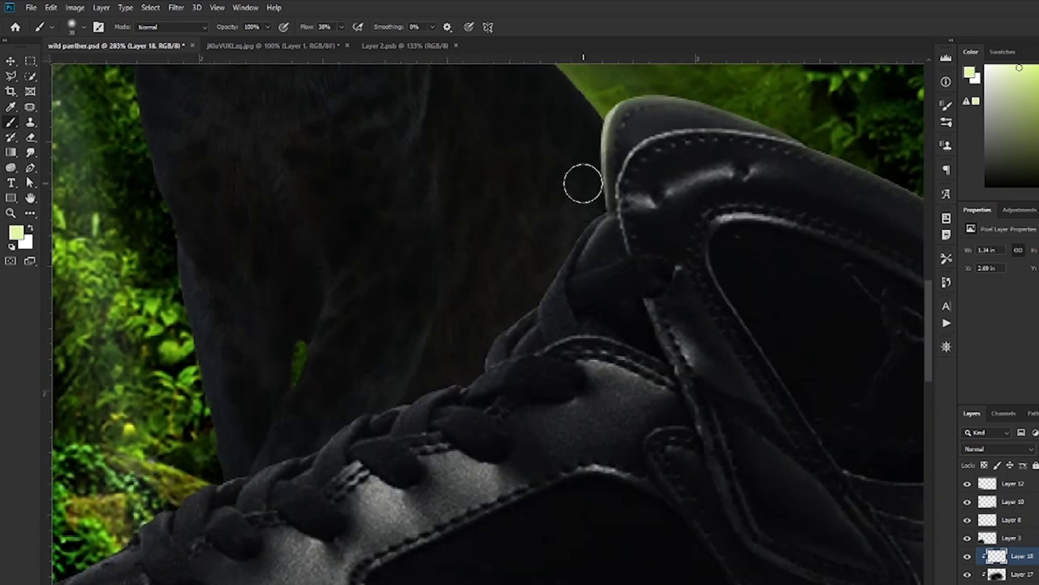
key(ctrl+0)
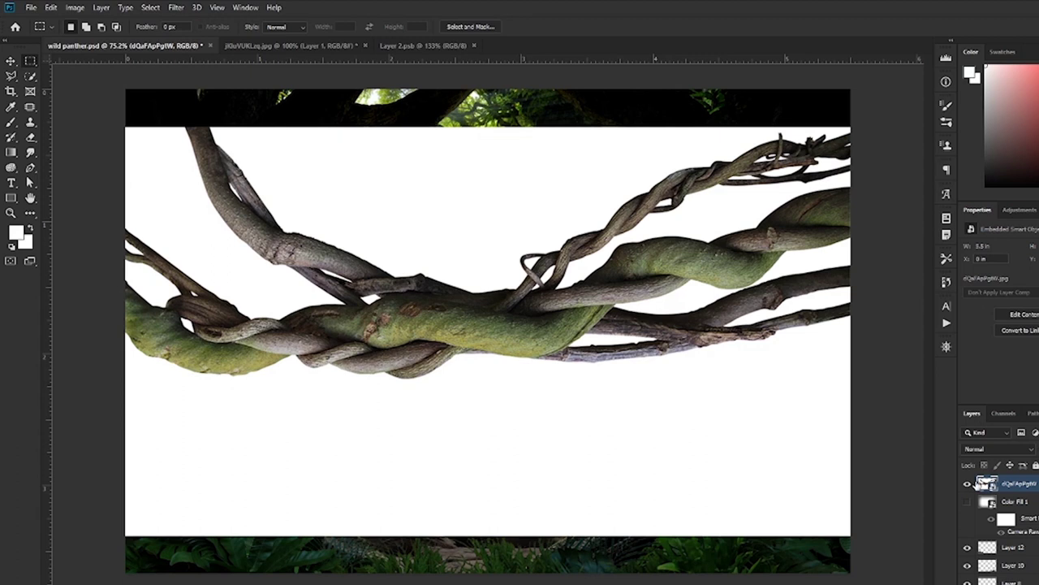
Copy the vine from its smart object onto its own layer and drag it into the composite
double_click(986, 484)
key(ctrl+j)
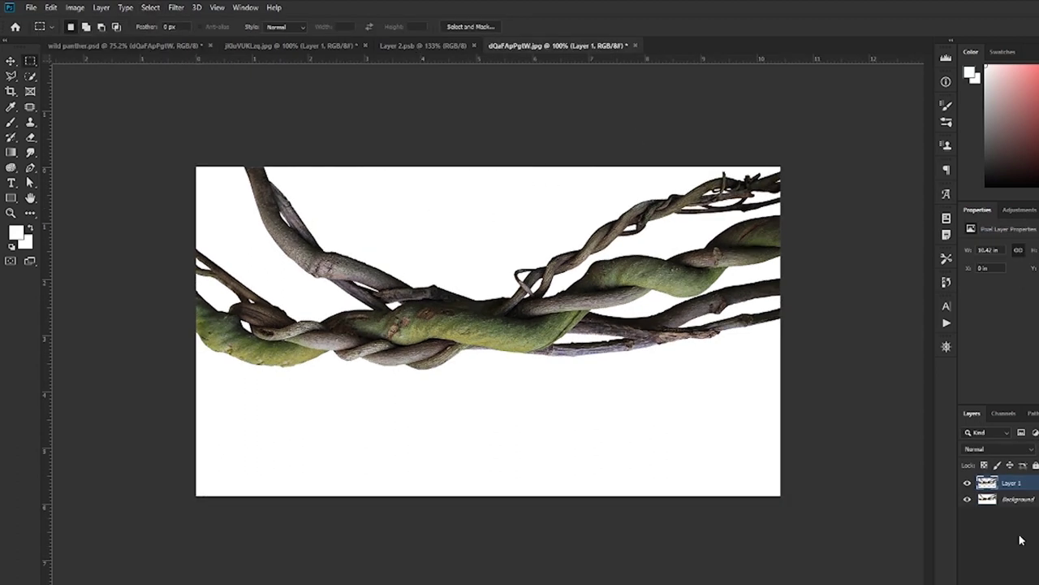
click(967, 498)
key(v)
drag(492, 236, 597, 341)
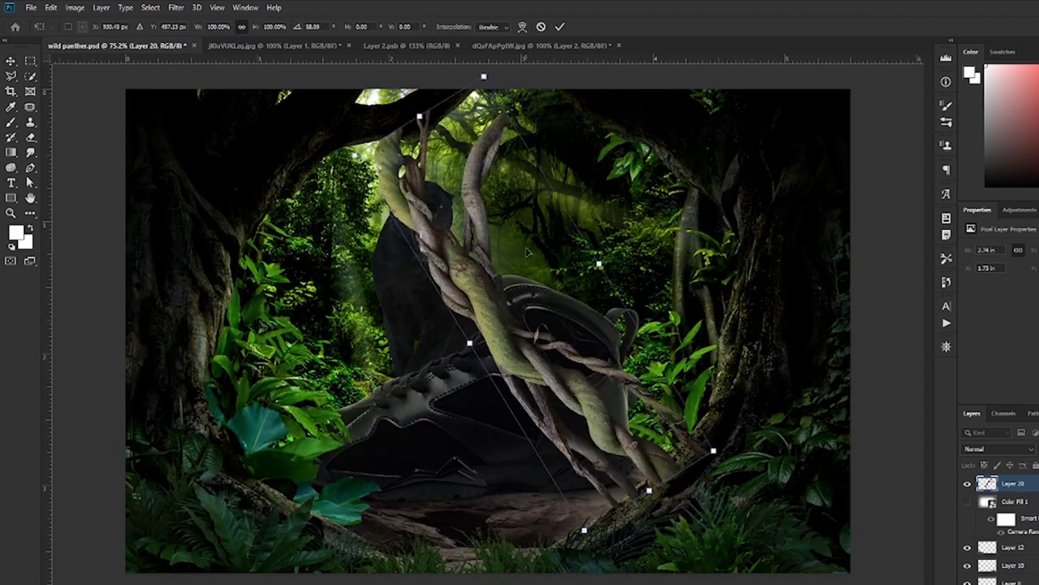
Commit the vine's warp across the top and move Layer 20 below Color Fill 1
key(Return)
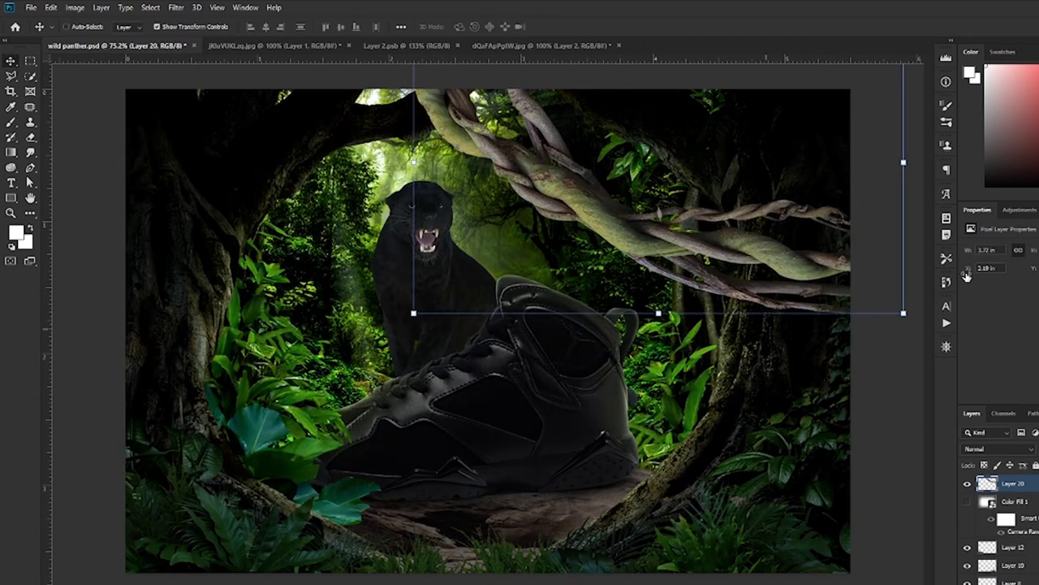
key(ctrl+minus)
key(Return)
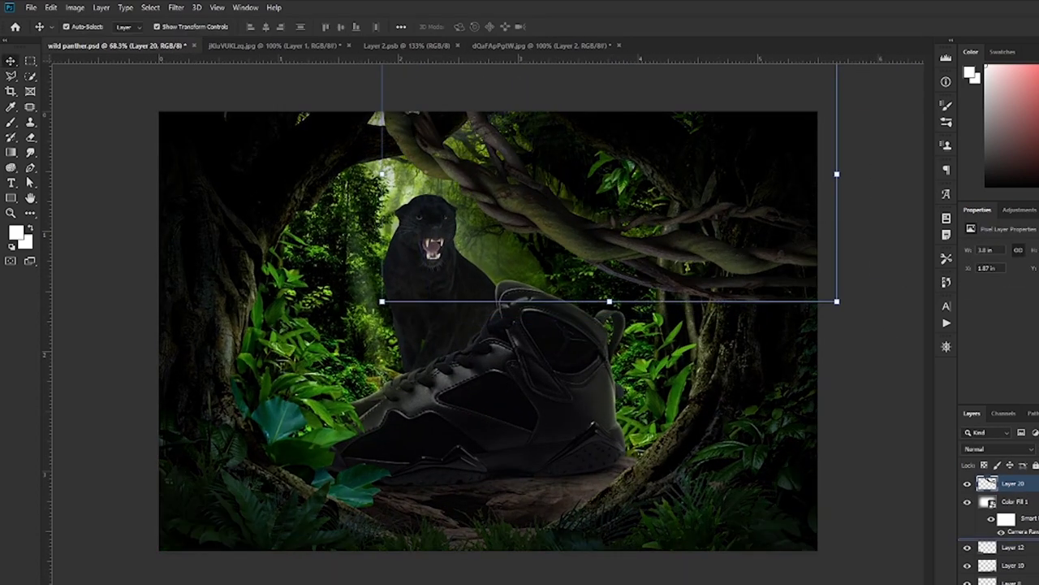
key(ctrl+minus)
click(1011, 483)
click(986, 530)
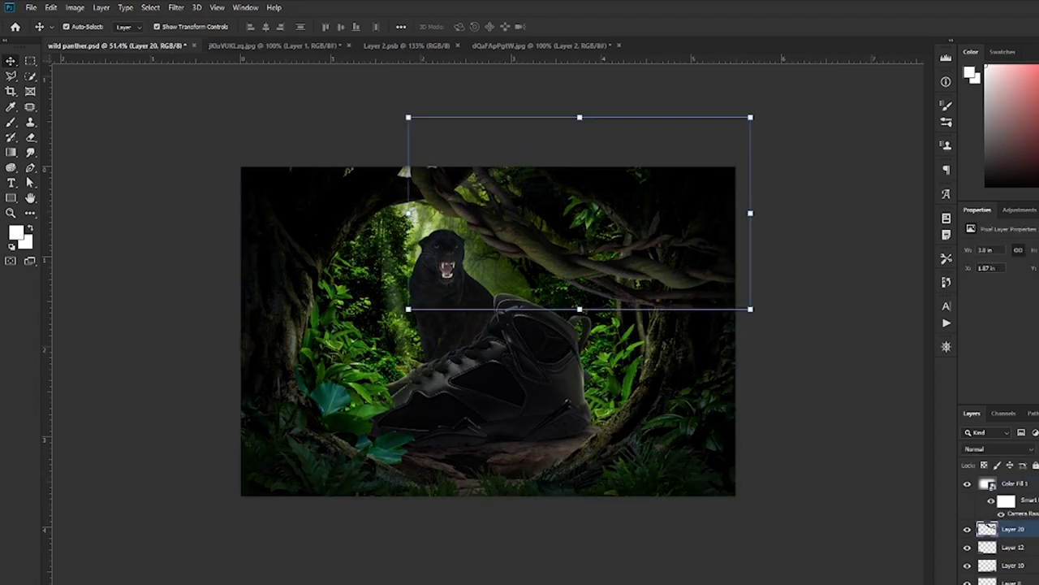
key(alt+bracketleft)
key(alt+bracketleft)
key(alt+bracketleft)
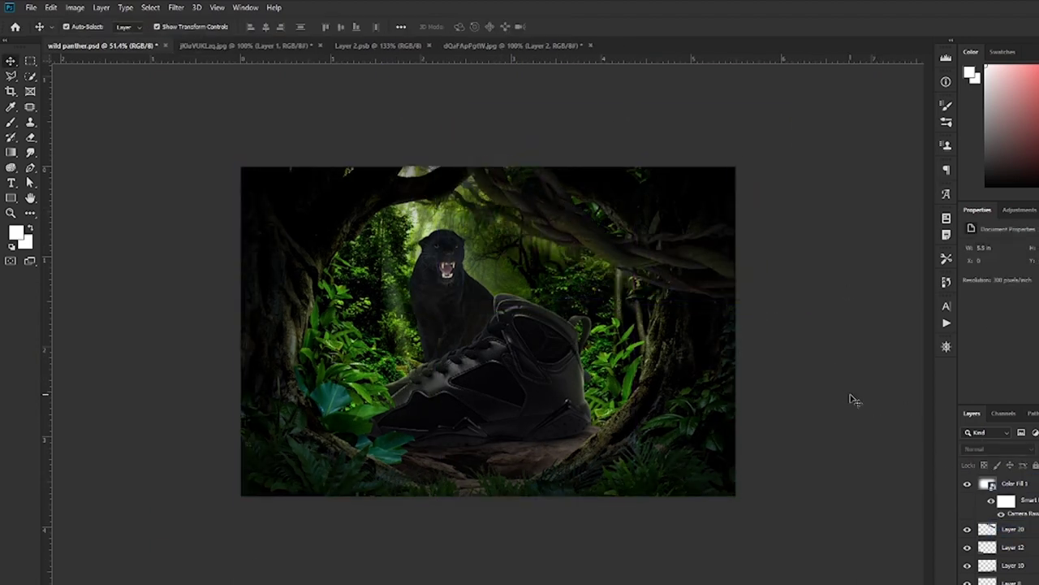
key(alt+bracketleft)
click(854, 374)
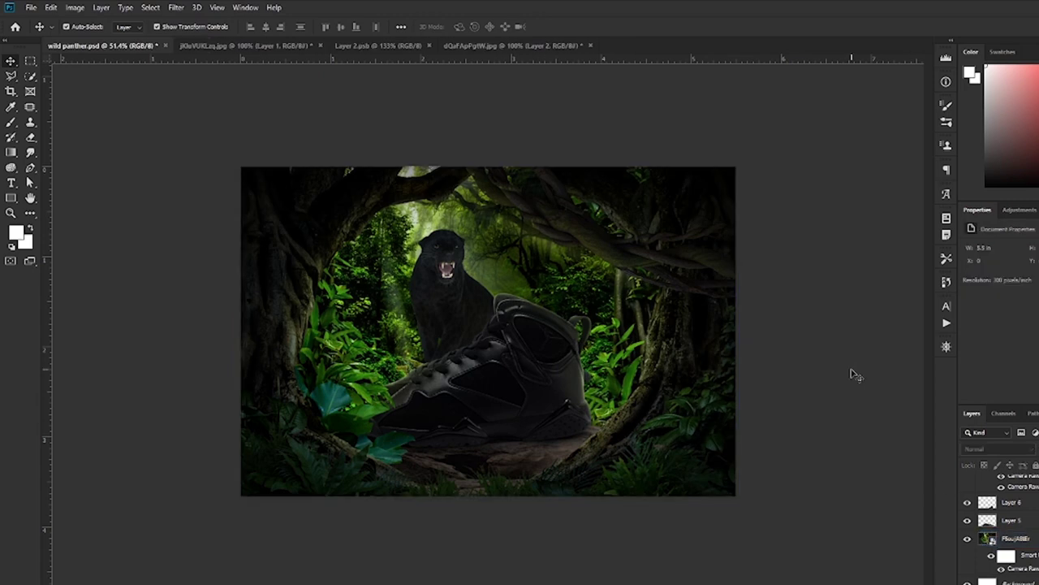
click(997, 525)
Add a new Overlay layer with a pale yellow colour for the panther's highlights
key(ctrl+shift+alt+n)
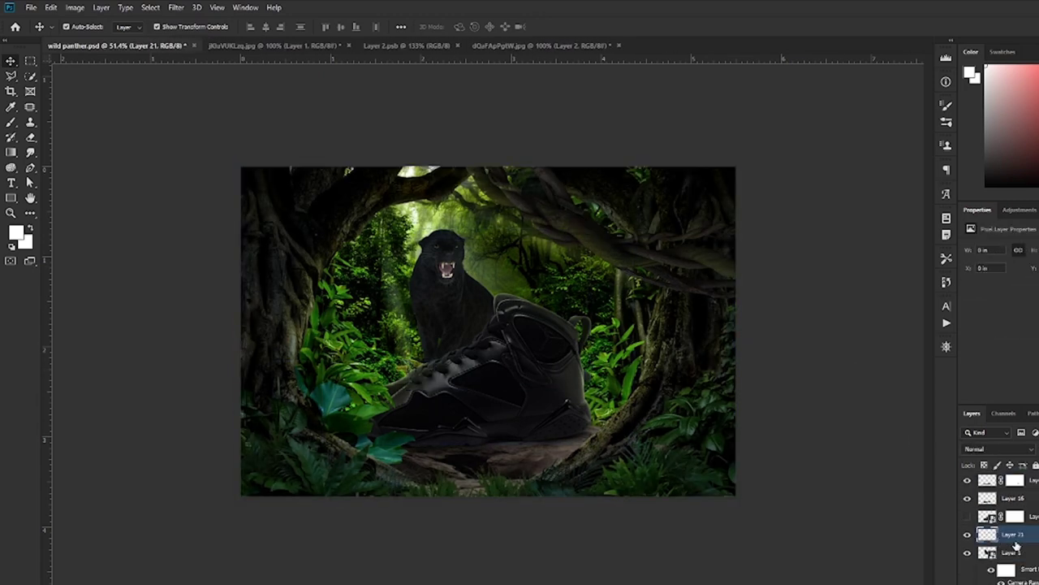
key(b)
scroll(449, 271, up, 5)
click(396, 140)
click(1005, 69)
key(shift+alt+f)
key(shift+alt+h)
key(shift+alt+o)
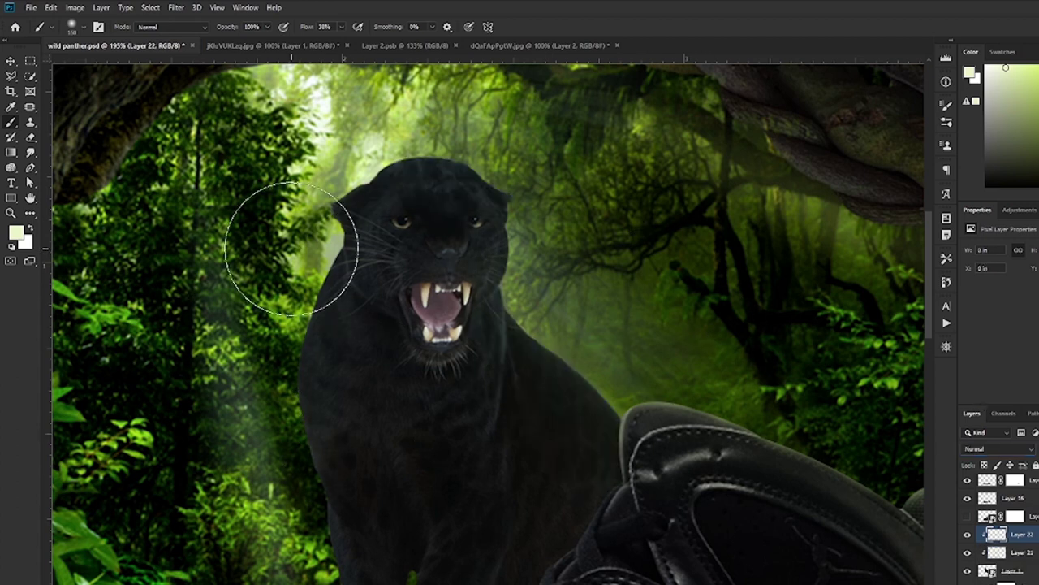
scroll(454, 123, up, 2)
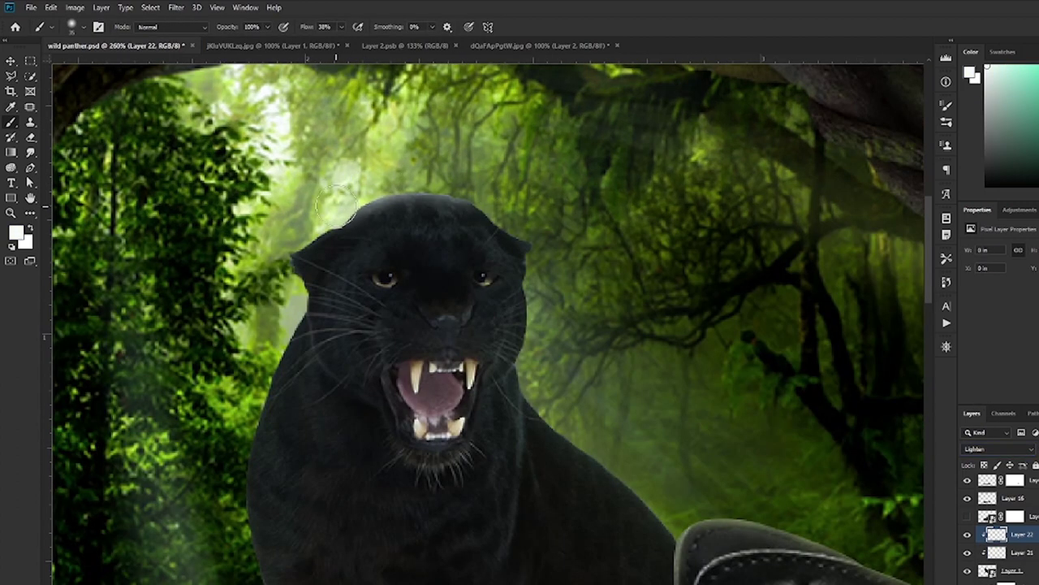
scroll(543, 289, up, 2)
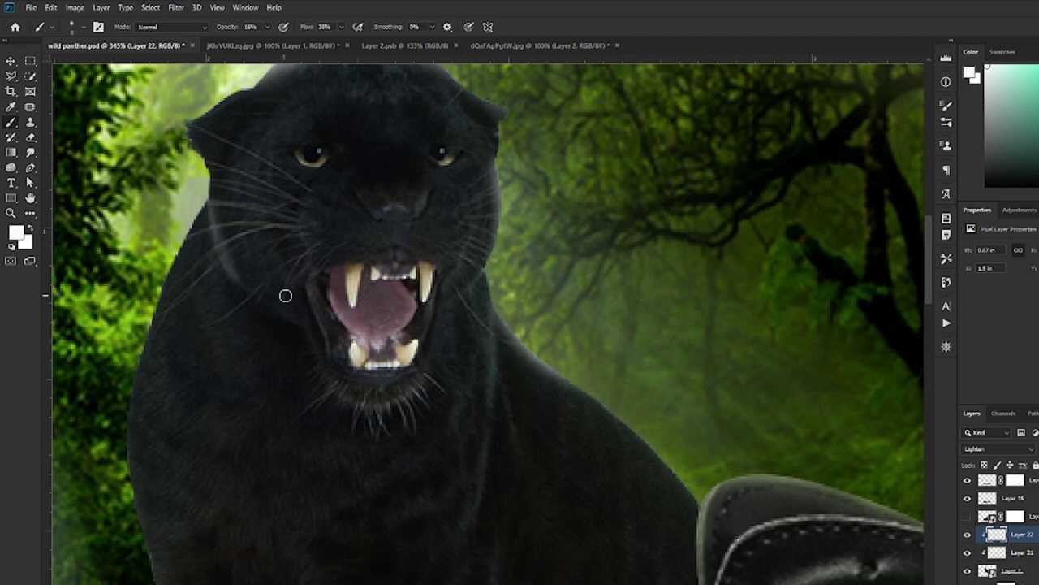
scroll(457, 406, down, 1)
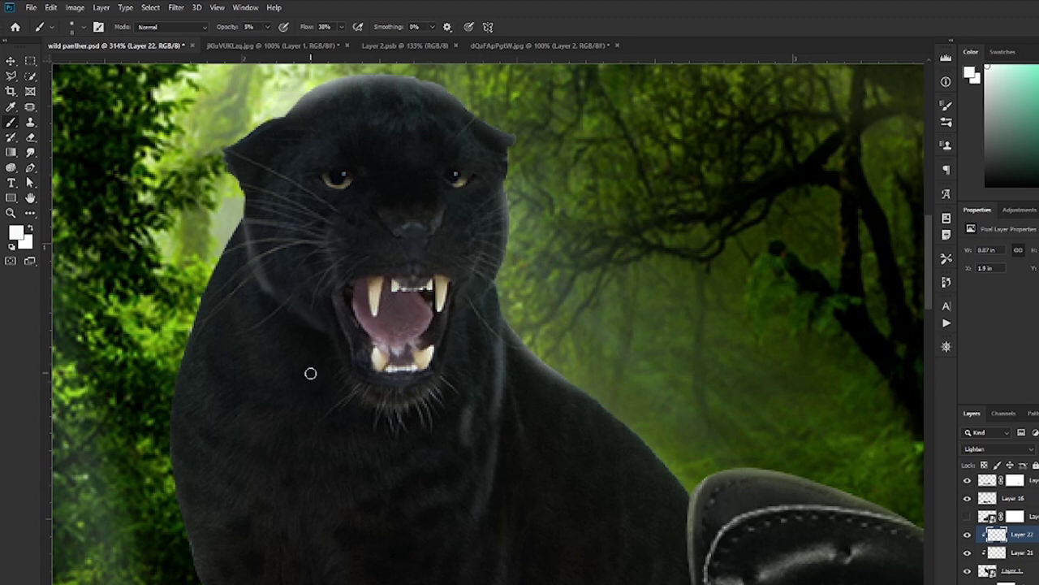
scroll(310, 373, down, 1)
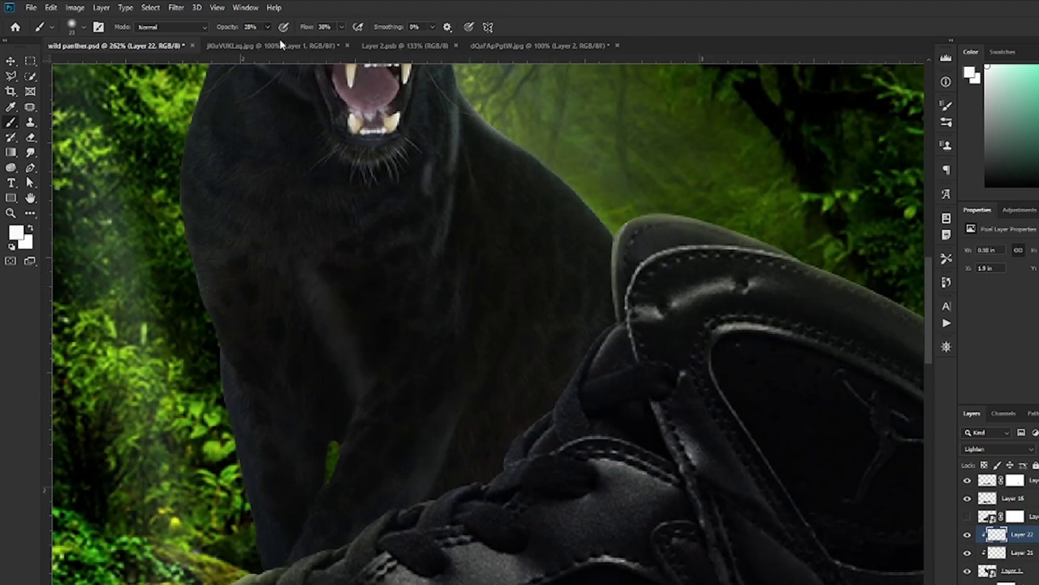
scroll(276, 360, down, 2)
Paint and erase soft highlights on the panther's head and body
key(b)
scroll(511, 162, up, 2)
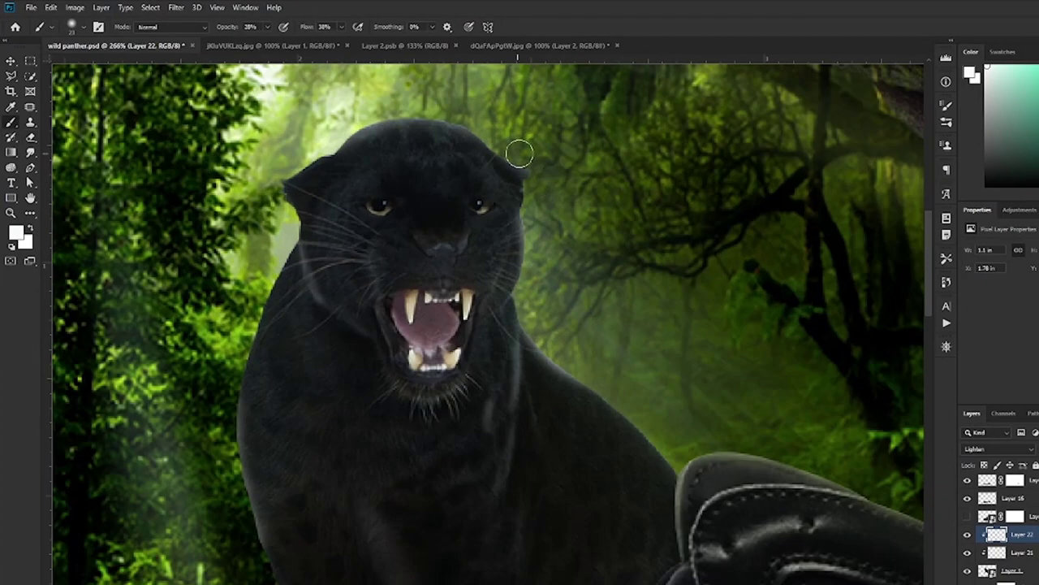
scroll(873, 180, down, 5)
scroll(597, 399, up, 2)
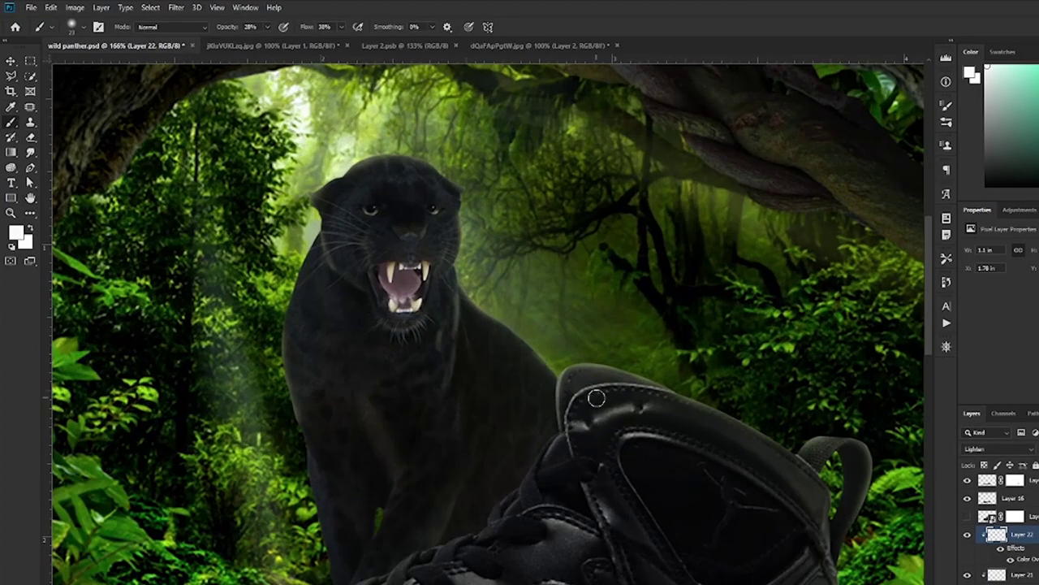
scroll(611, 428, up, 3)
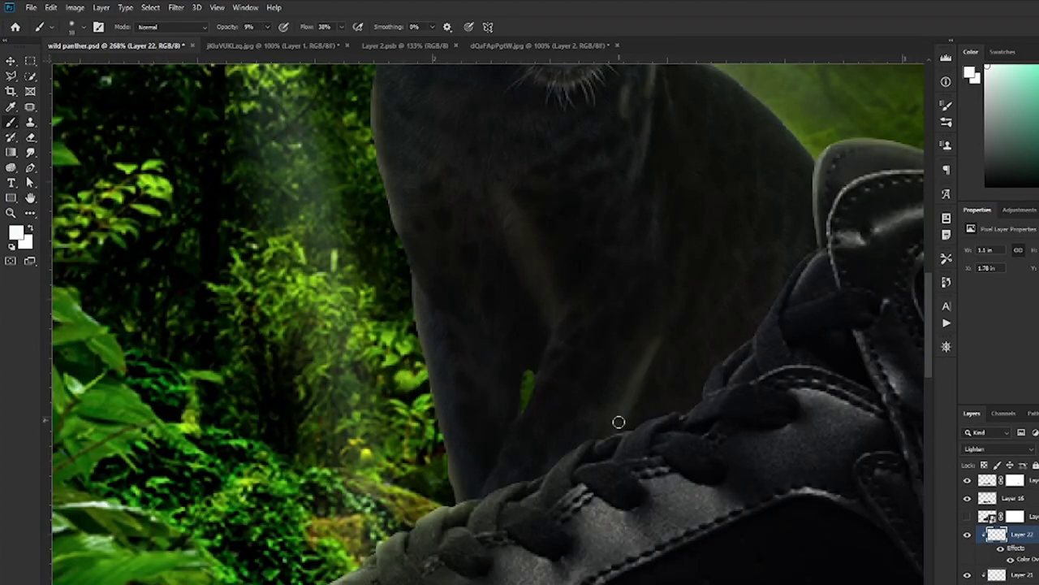
key(ctrl+0)
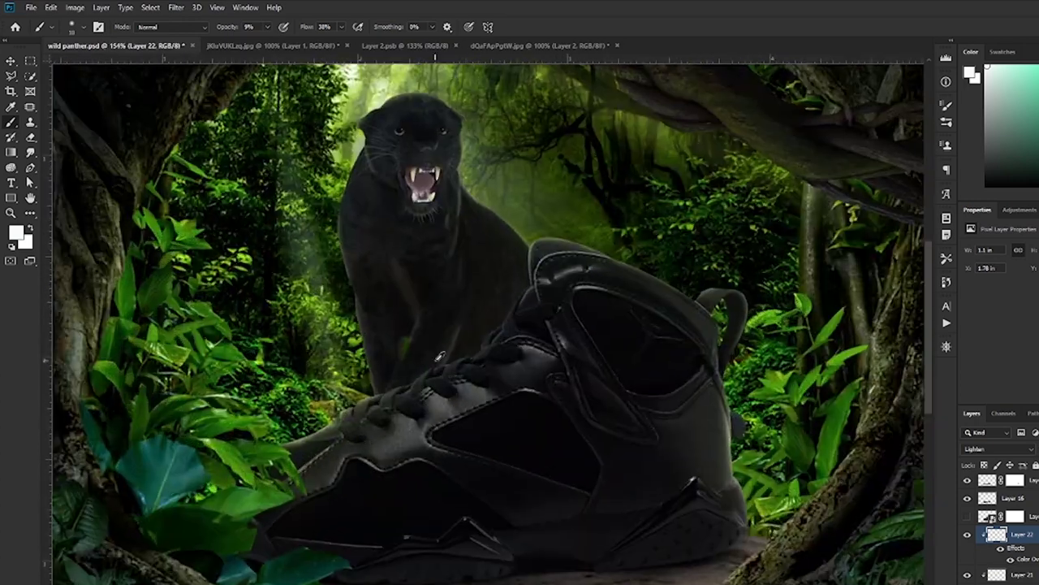
key(e)
scroll(446, 325, up, 5)
key(ctrl+0)
scroll(479, 247, up, 3)
Add another layer and paint black Soft Light shading on the panther, cleaning edges with the Eraser
key(ctrl+shift+alt+n)
key(b)
key(d)
scroll(460, 238, up, 2)
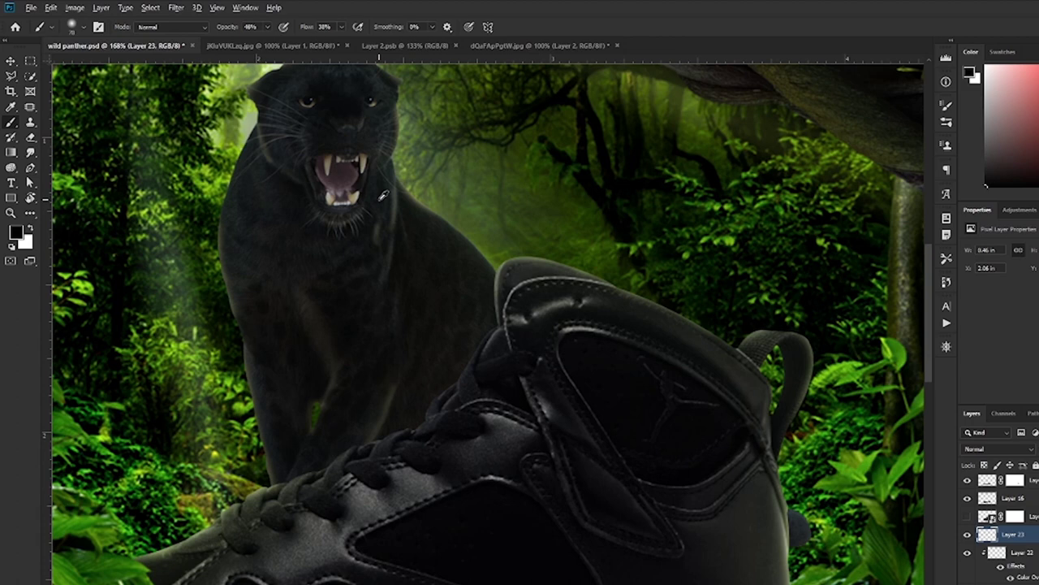
scroll(383, 196, up, 1)
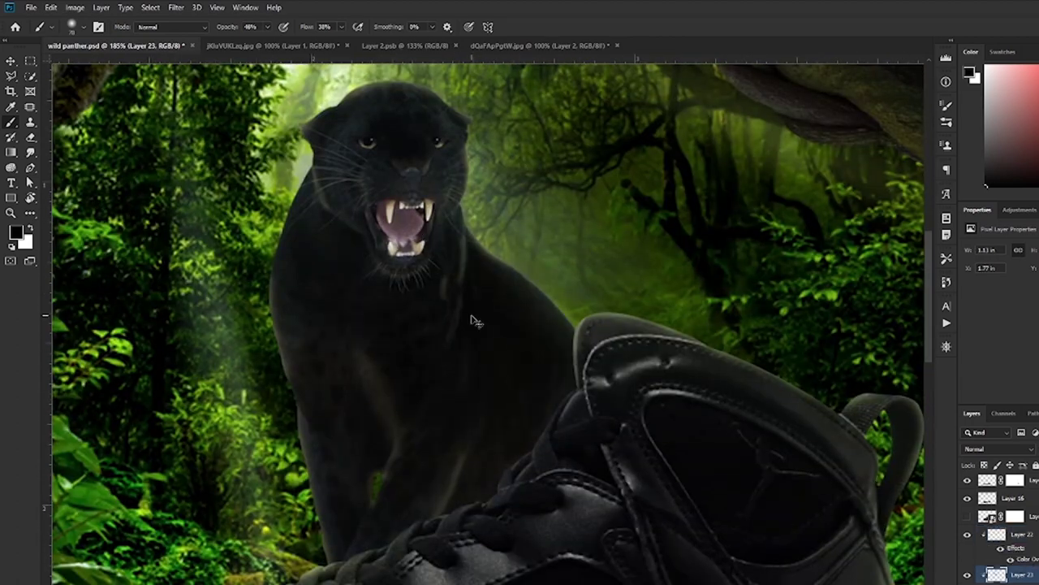
key(ctrl+0)
scroll(482, 290, up, 5)
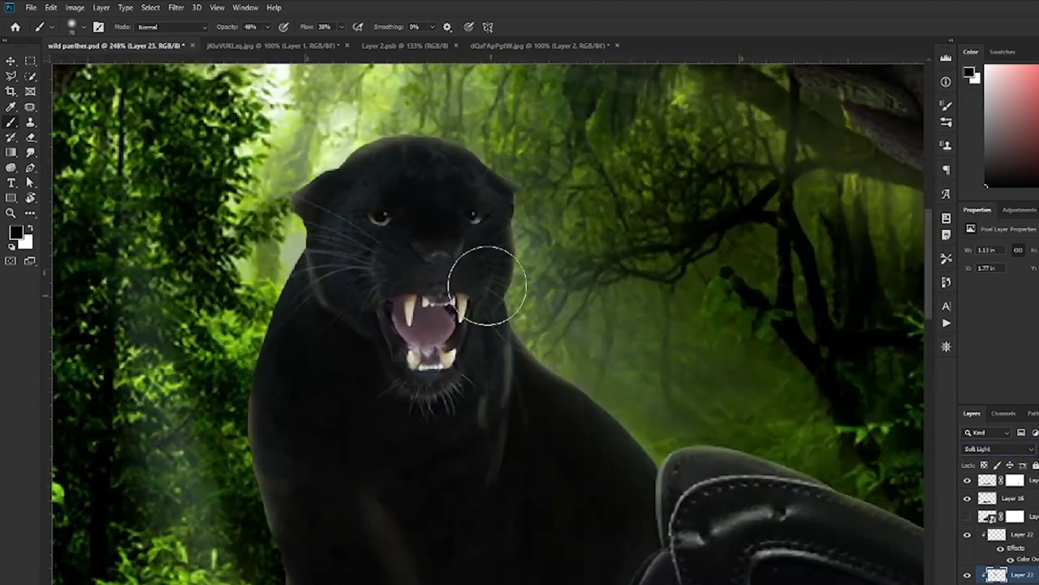
key(e)
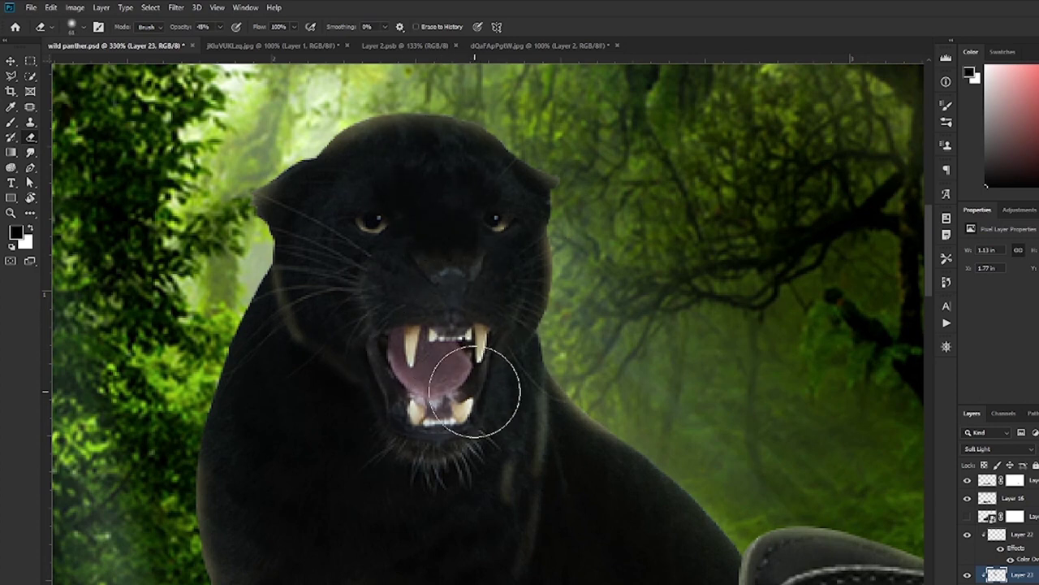
key(b)
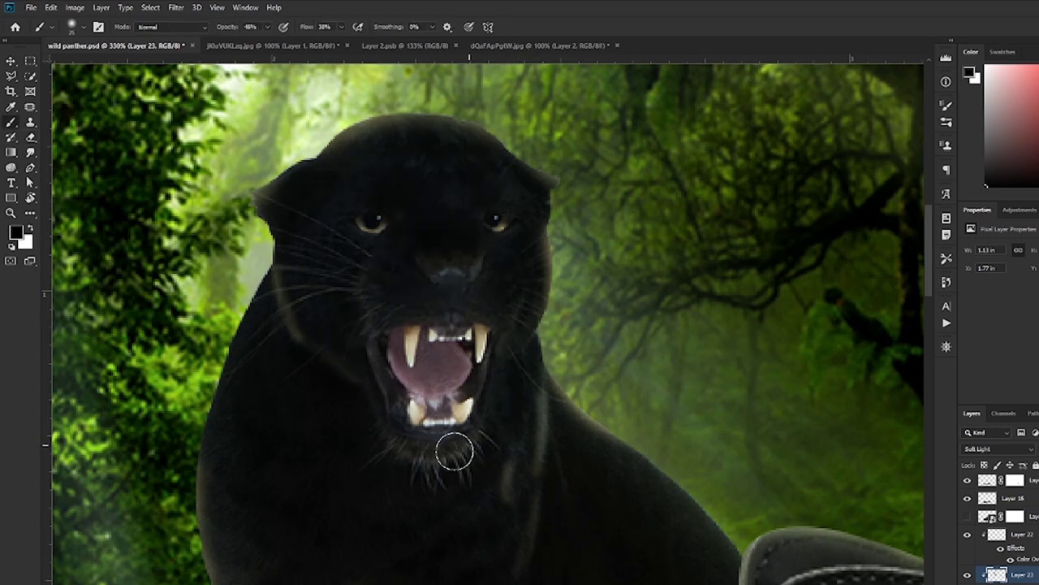
key(ctrl+0)
key(alt+bracketleft)
scroll(385, 195, up, 6)
key(e)
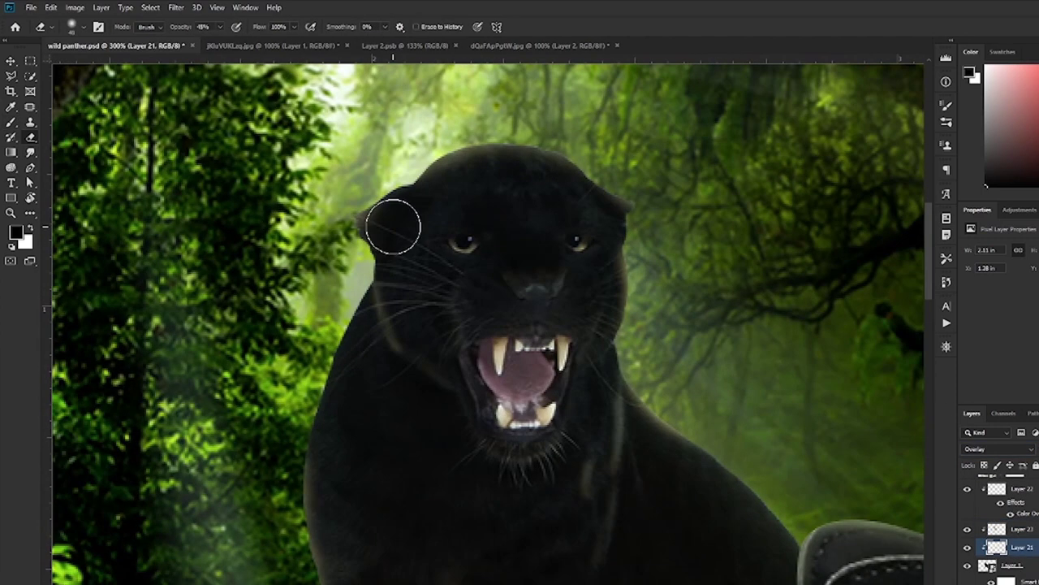
Refine the highlights on Layer 22 with a smaller brush
click(1015, 488)
key(bracketleft)
key(bracketleft)
key(bracketleft)
scroll(405, 244, down, 5)
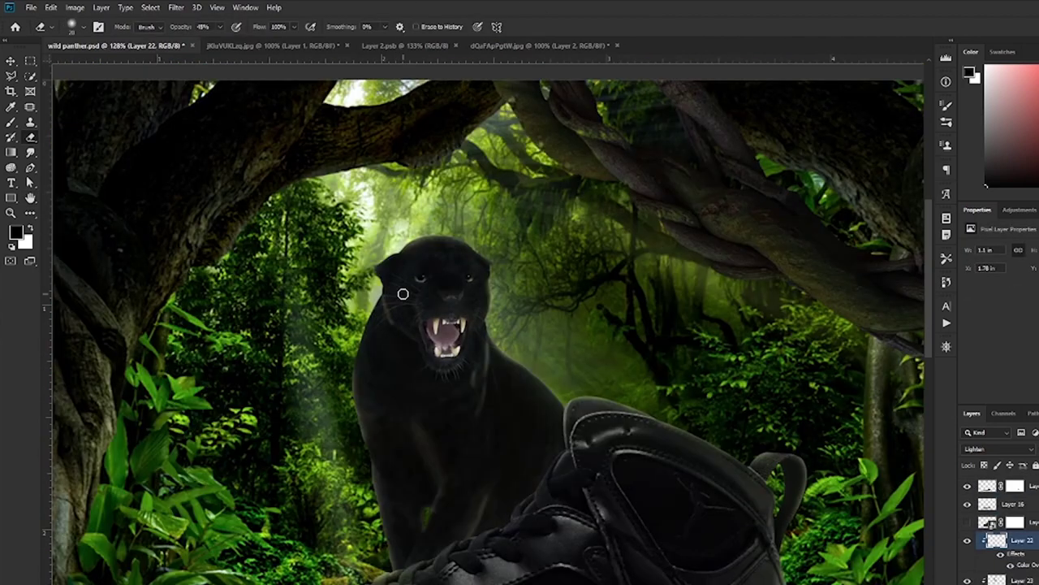
key(v)
key(alt+bracketright)
key(b)
scroll(633, 398, up, 4)
scroll(642, 394, down, 3)
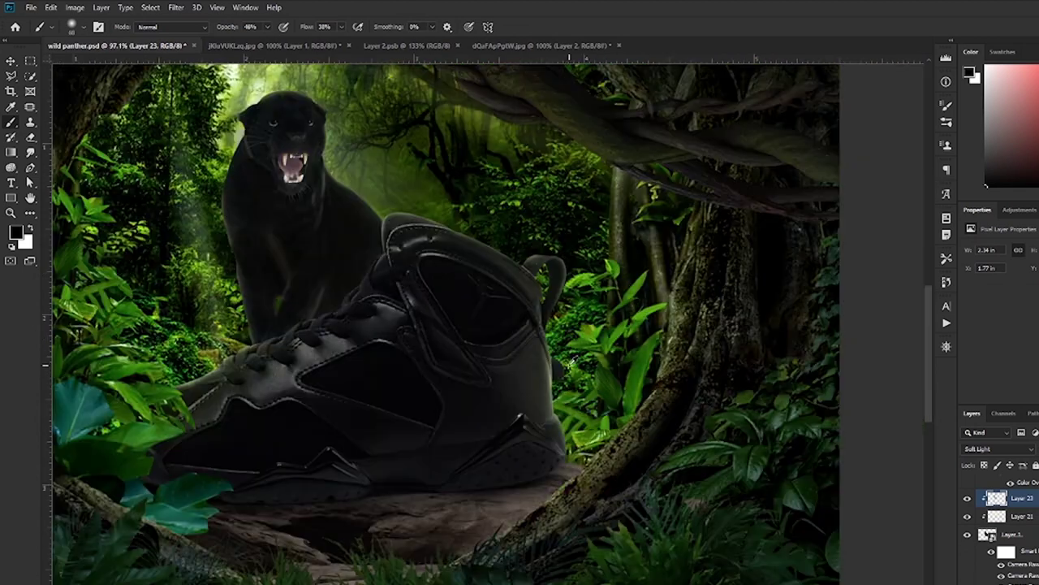
scroll(658, 382, down, 1)
scroll(672, 373, down, 1)
scroll(999, 528, down, 3)
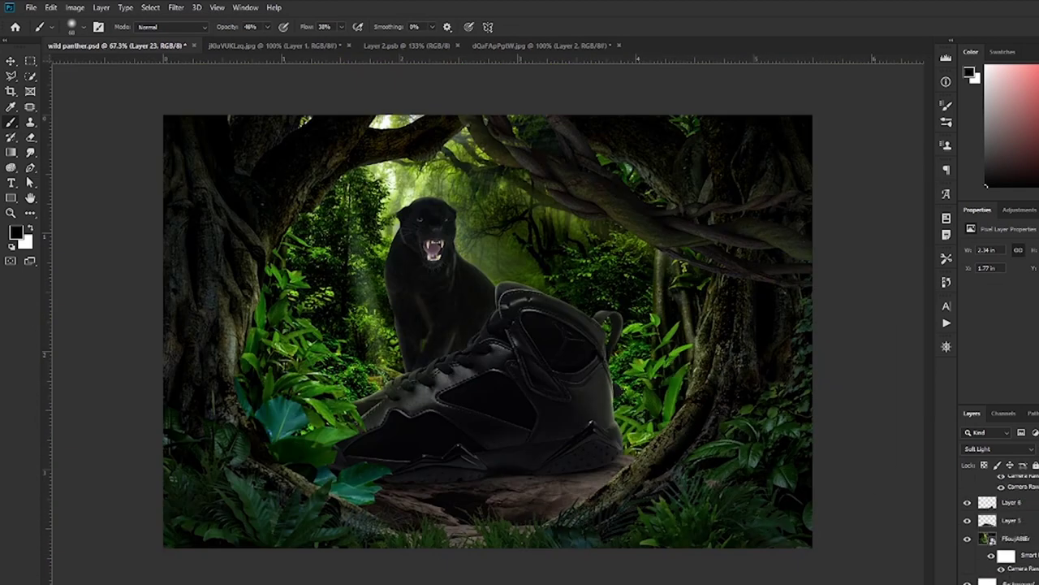
Show Color Fill 1, then distort and rotate the light rays into a cone falling from the canopy
scroll(998, 520, up, 2)
click(967, 482)
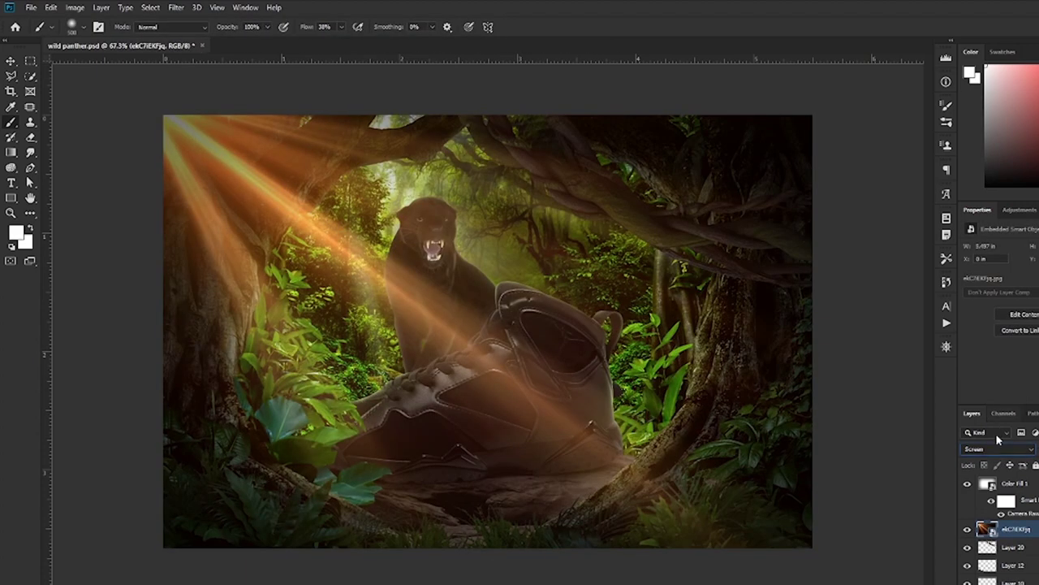
key(ctrl+t)
drag(162, 116, 383, 104)
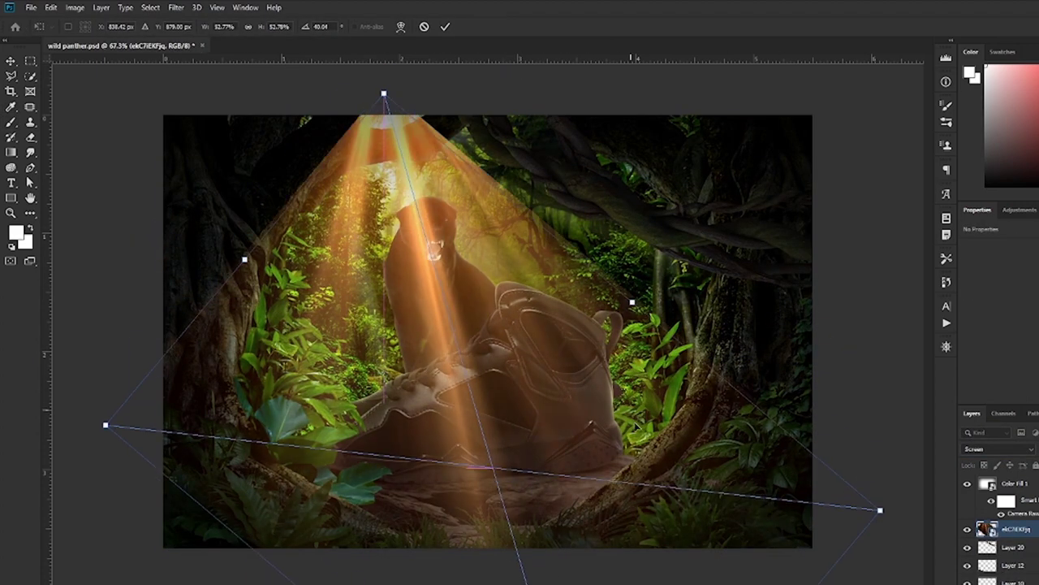
drag(879, 508, 743, 309)
drag(694, 366, 789, 155)
scroll(573, 487, down, 3)
drag(573, 580, 535, 550)
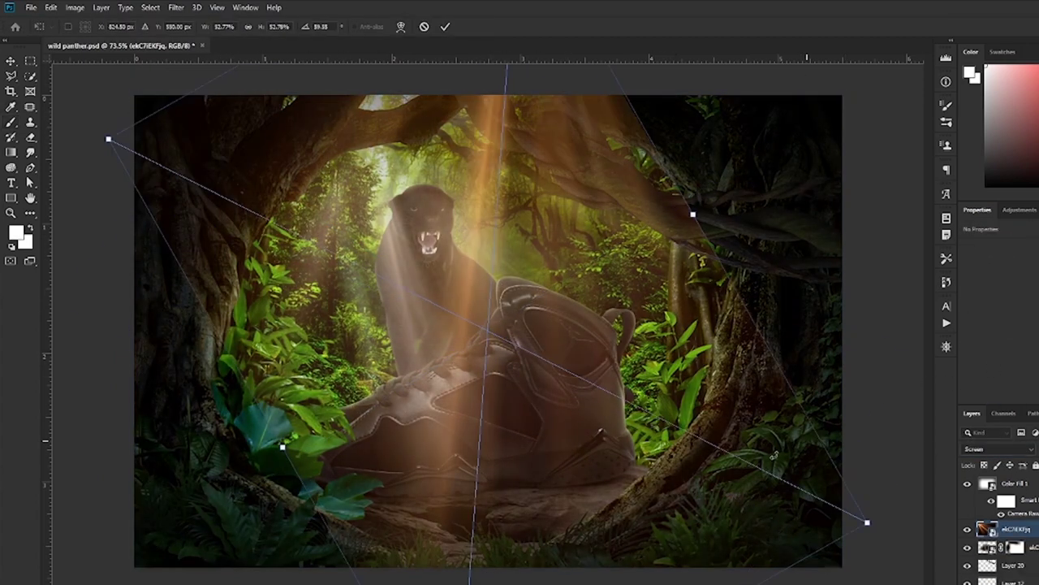
drag(774, 457, 375, 118)
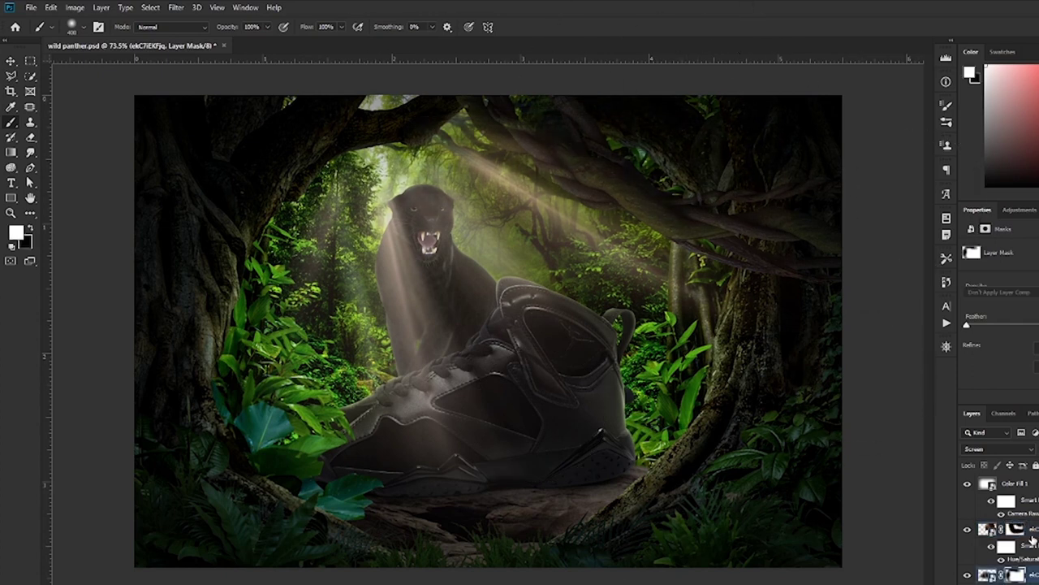
Paint black on the light-ray mask to hide parts of the beams, then select the Color Lookup adjustment
click(1031, 538)
key(x)
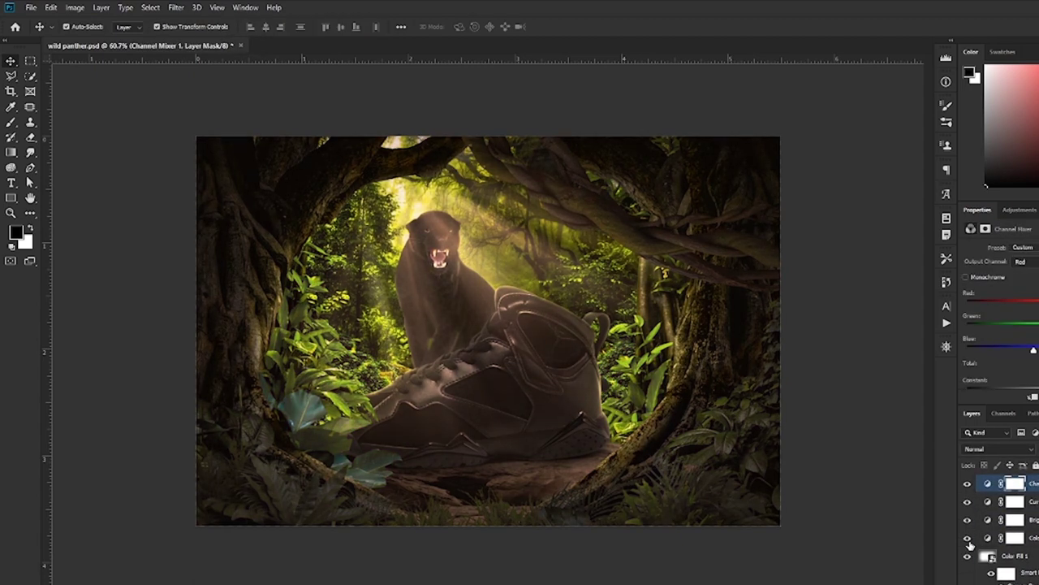
click(969, 542)
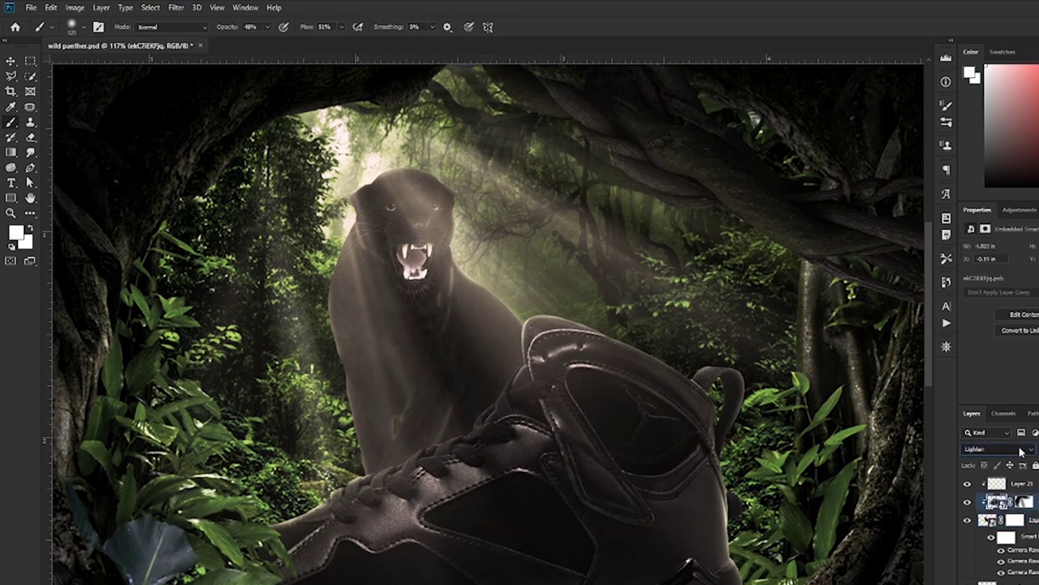
Fit the composition in view and select the screened light-ray smart object with the Move tool
scroll(999, 528, up, 3)
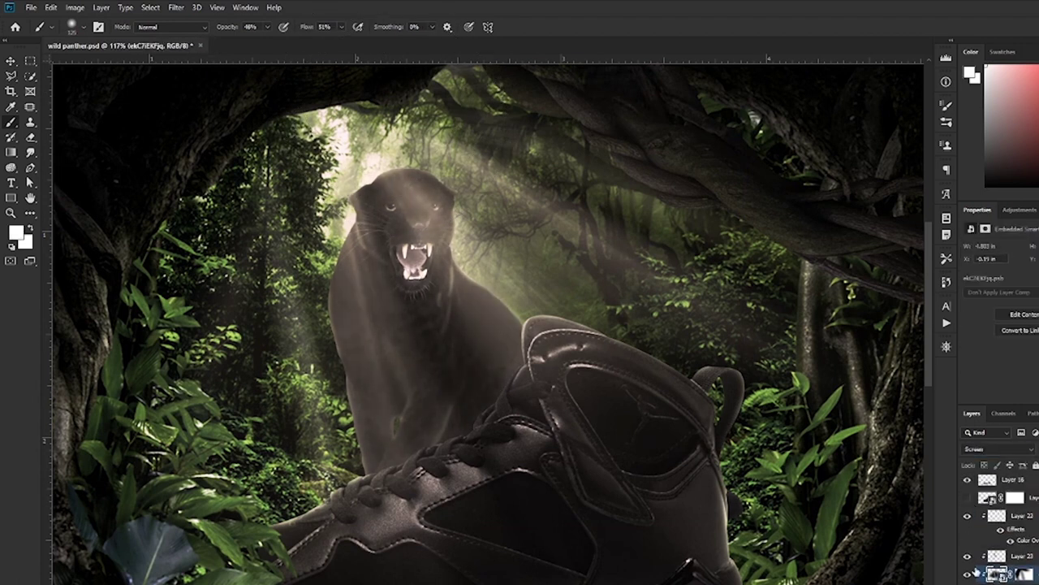
key(ctrl+0)
key(v)
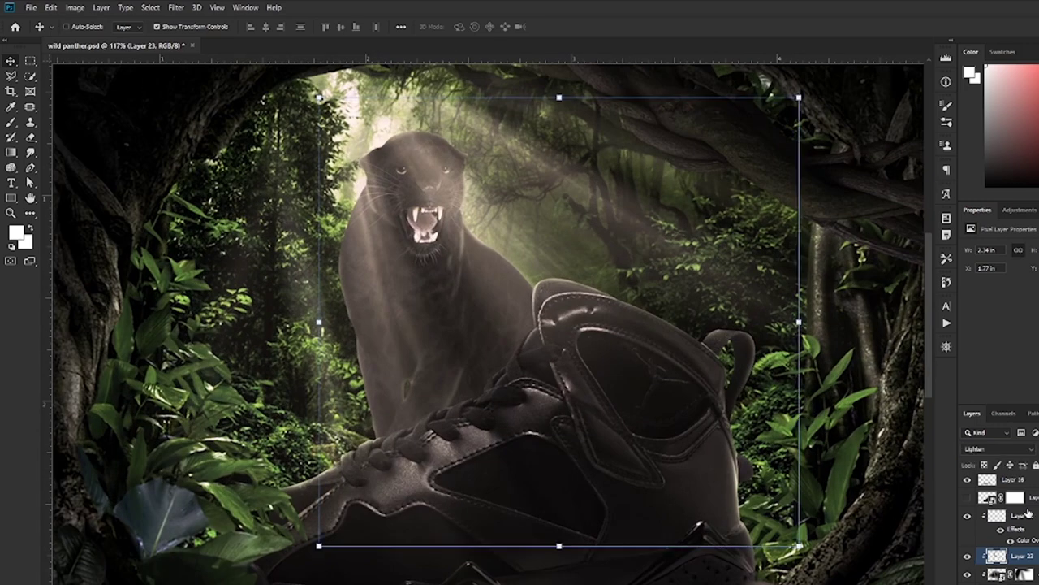
click(997, 573)
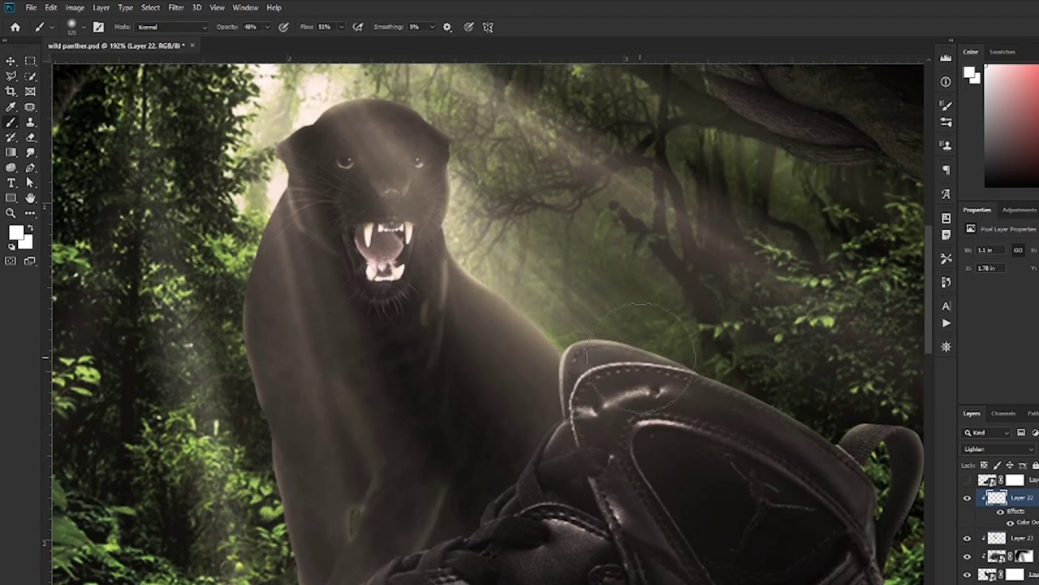
Brush black shading over the shoe's lower area on a new empty layer, then hide the panther to compare
scroll(464, 104, down, 3)
key(x)
key(ctrl+shift+alt+n)
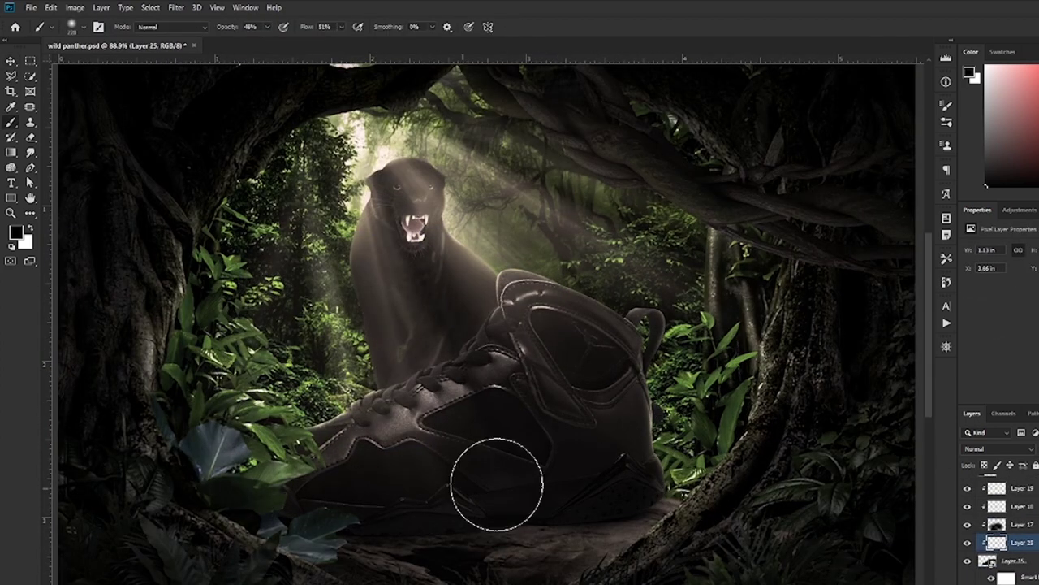
drag(498, 482, 370, 456)
scroll(508, 316, down, 2)
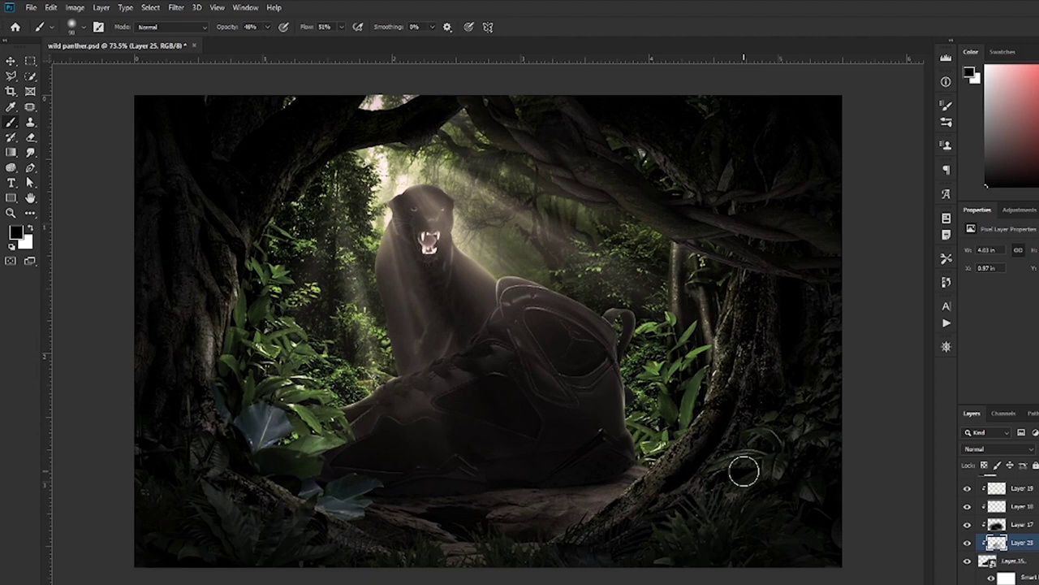
click(967, 540)
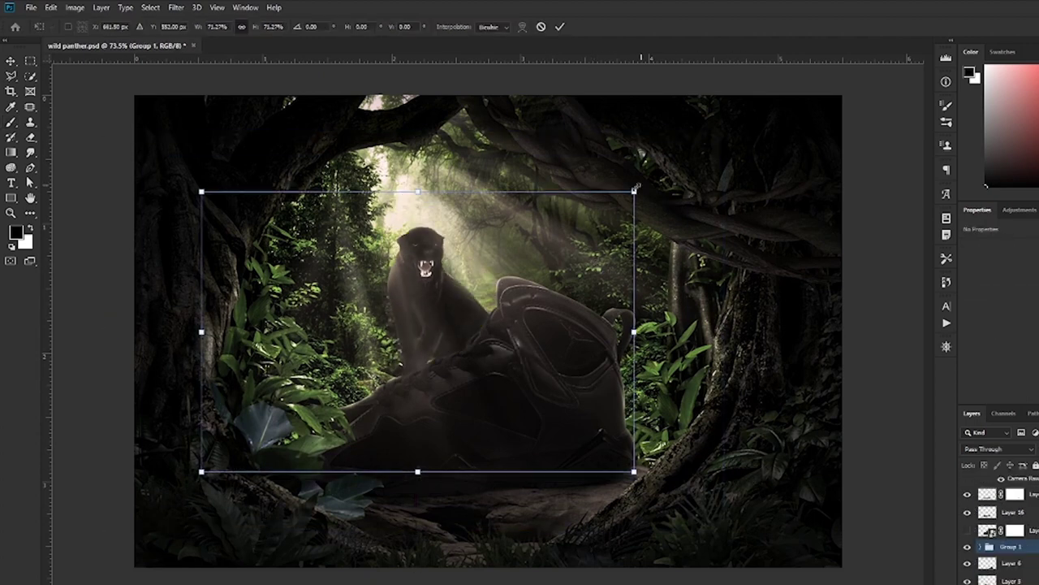
Delete the panther's unneeded hidden clipped layer, load its outline as a selection, and toggle an adjustment to compare
click(967, 546)
scroll(967, 528, down, 1)
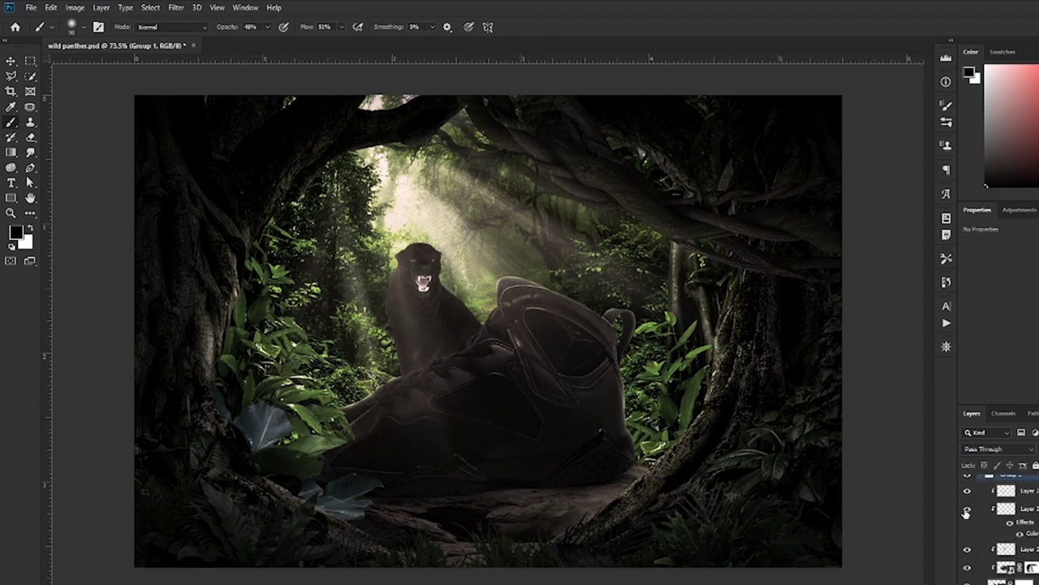
click(1007, 511)
key(Delete)
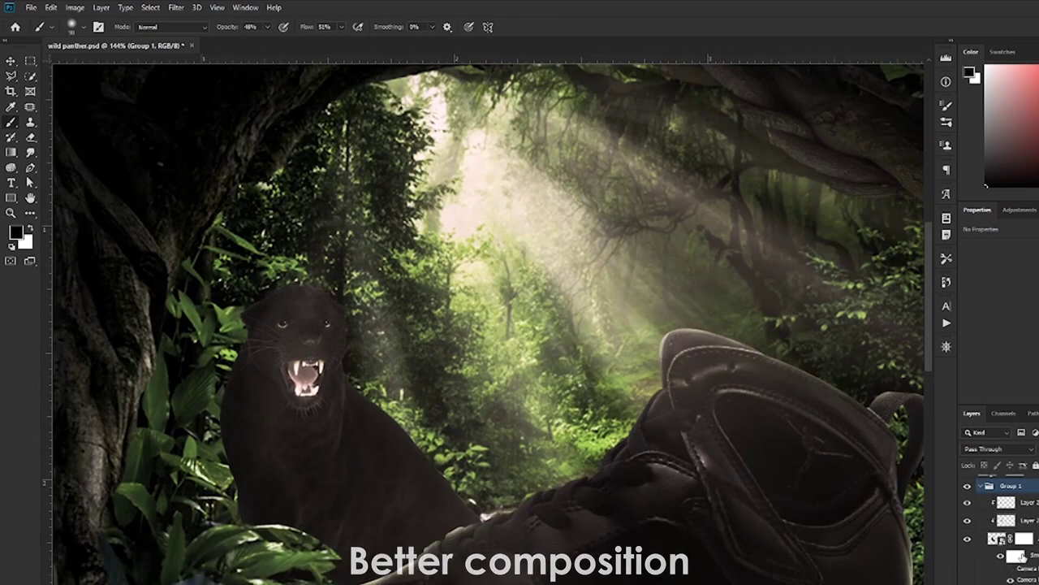
ctrl+click(997, 536)
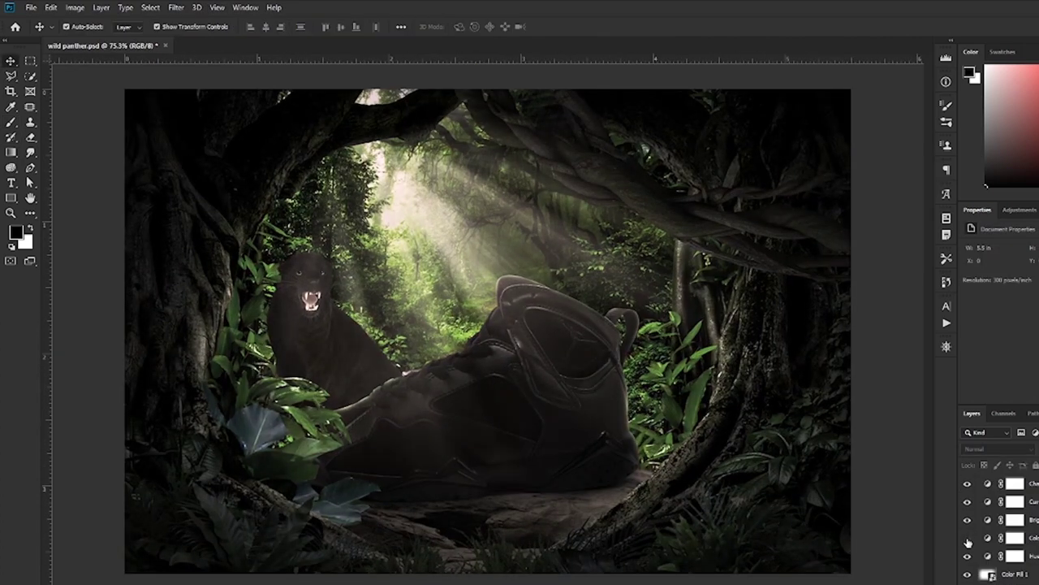
click(967, 538)
Turn the adjustment back on, select the Hue/Saturation layer, and fit the whole composition in view
click(967, 538)
click(1015, 555)
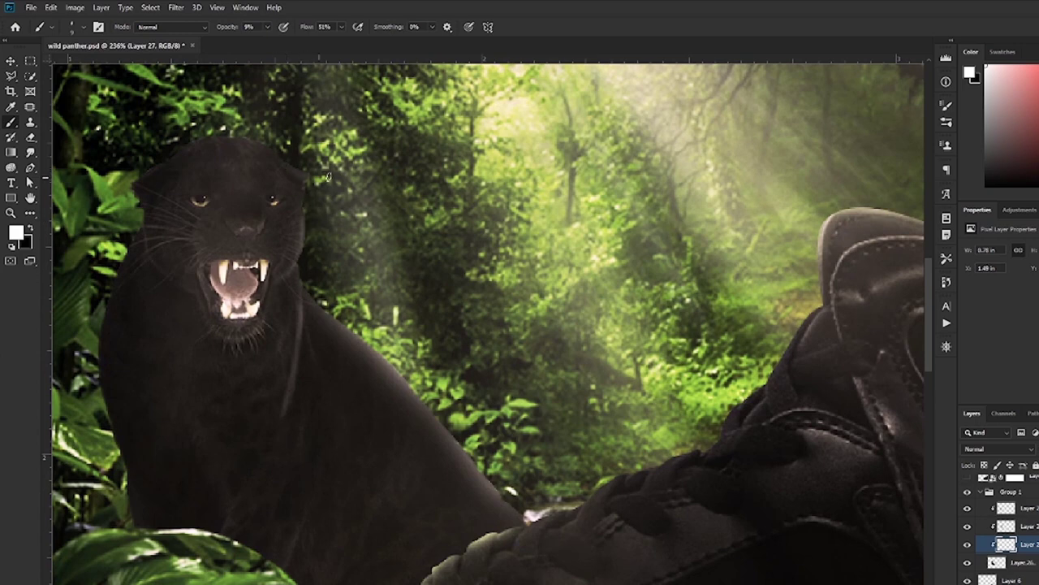
key(ctrl+0)
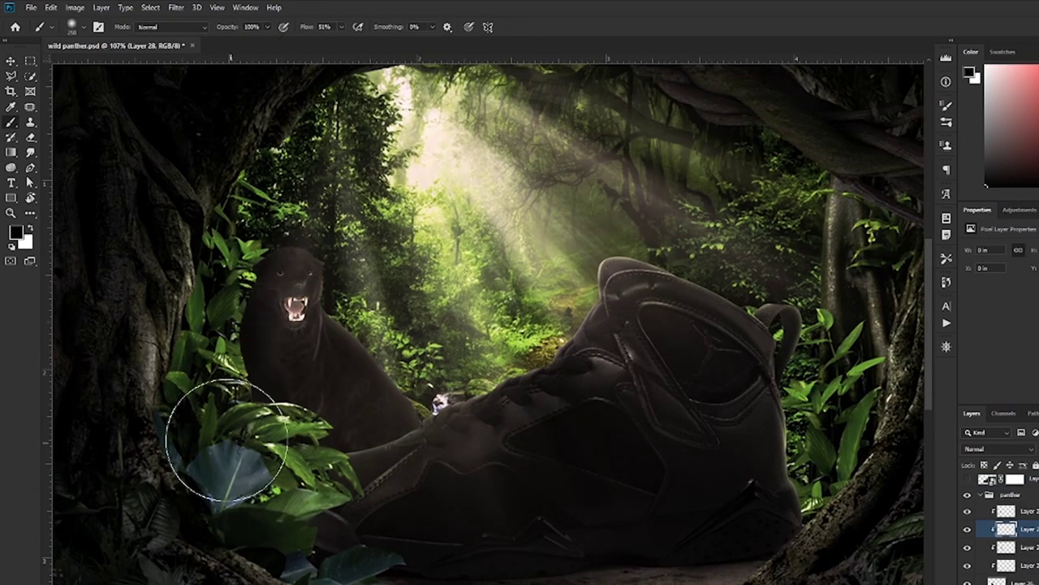
scroll(287, 271, up, 5)
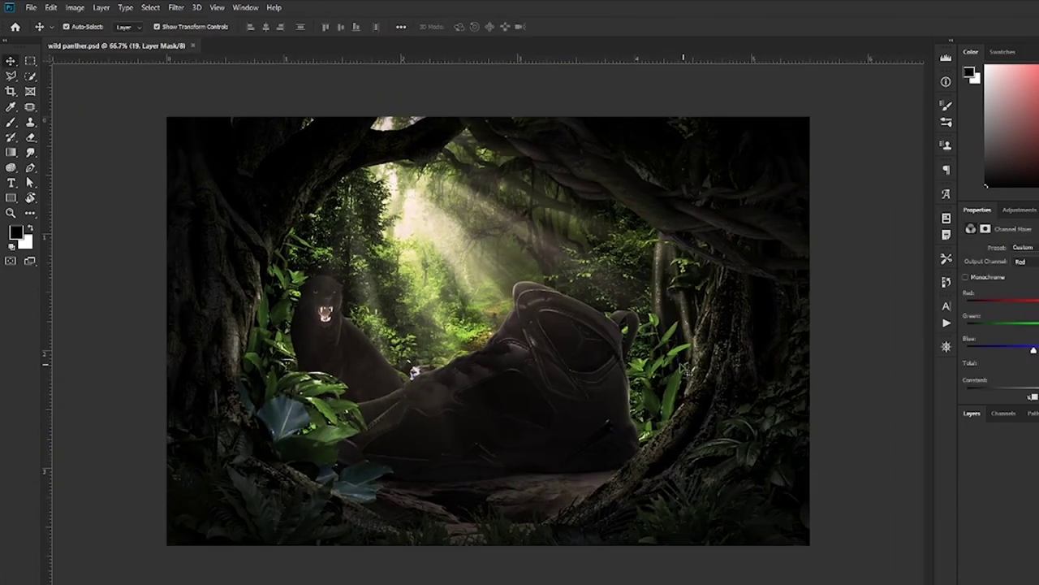
Select Layer 10 in the jordan group as the base for the under-shoe contact shadows
click(1014, 505)
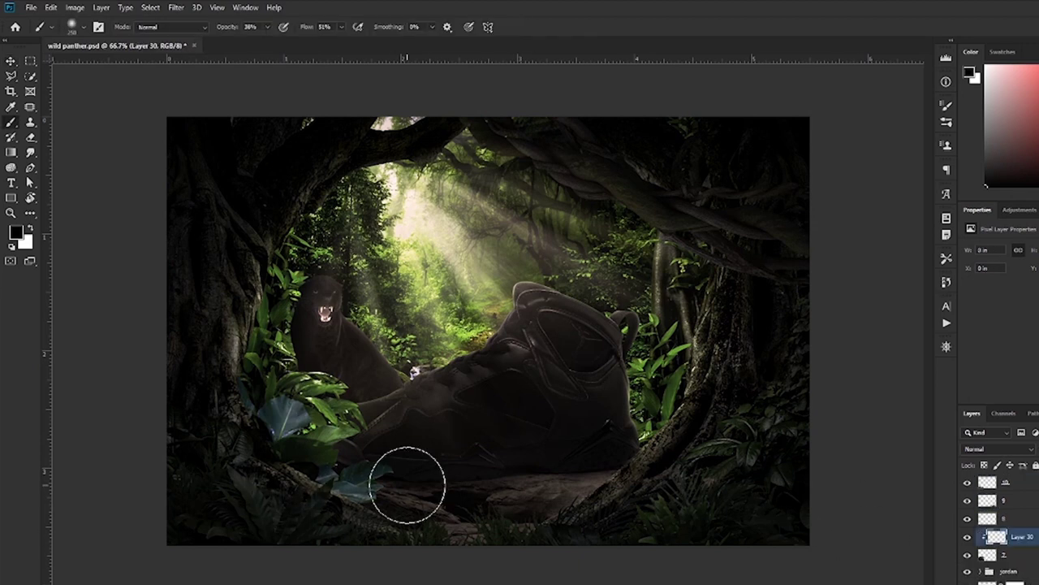